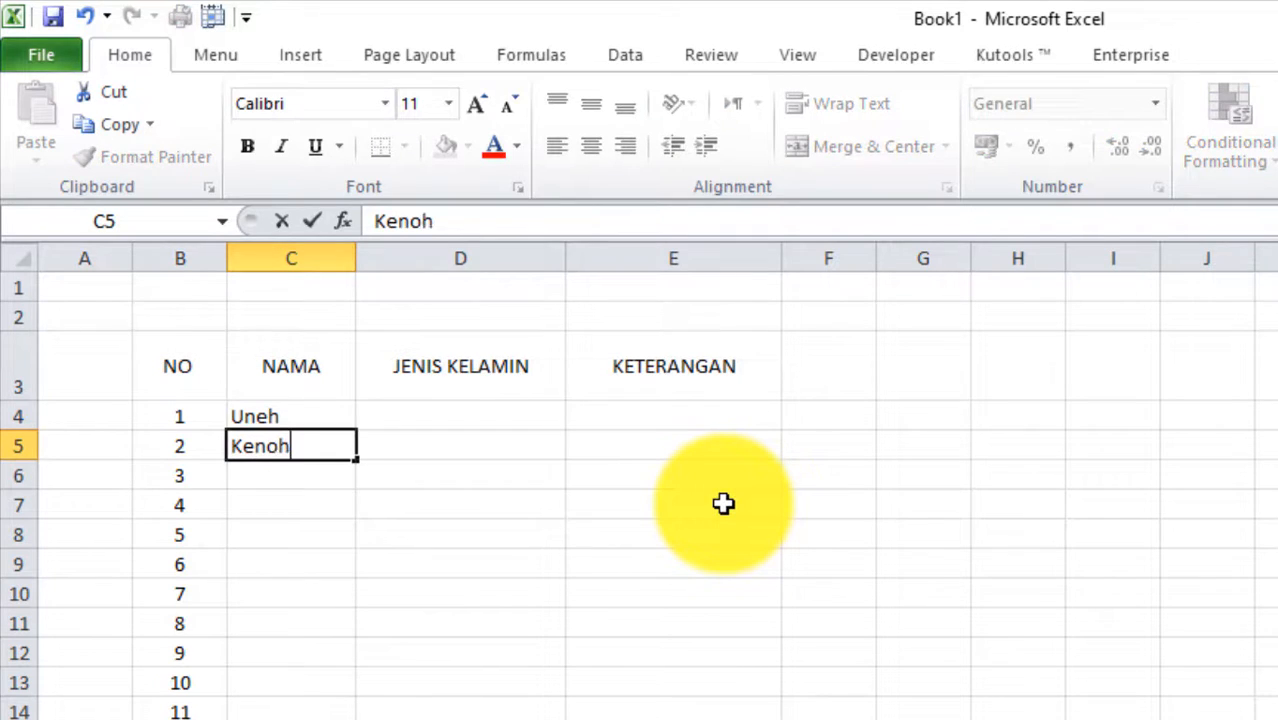
Fill in sample first names for numbers 3 to 5 of the NAMA column, cells C6 to C8.
{"action": "key", "text": "Return"}
{"action": "type", "text": "Ihin"}
{"action": "key", "text": "Return"}
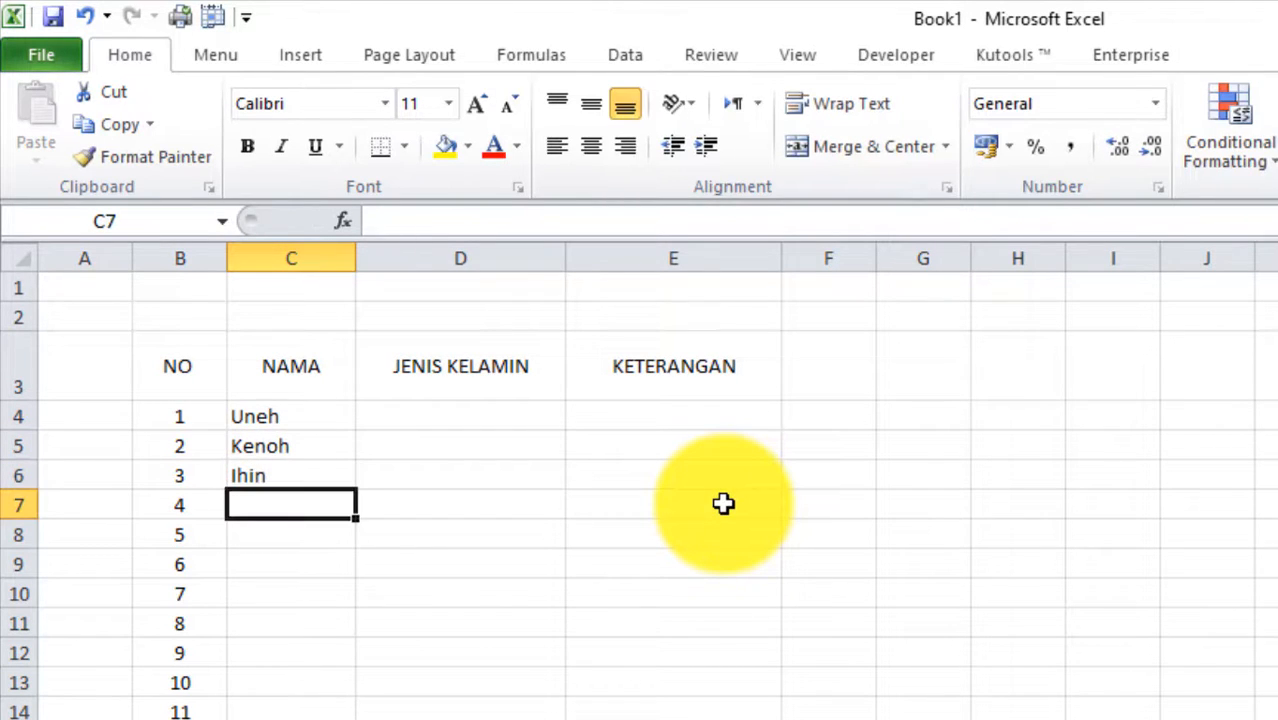
{"action": "type", "text": "Ohim"}
{"action": "key", "text": "Return"}
{"action": "type", "text": "Ki"}
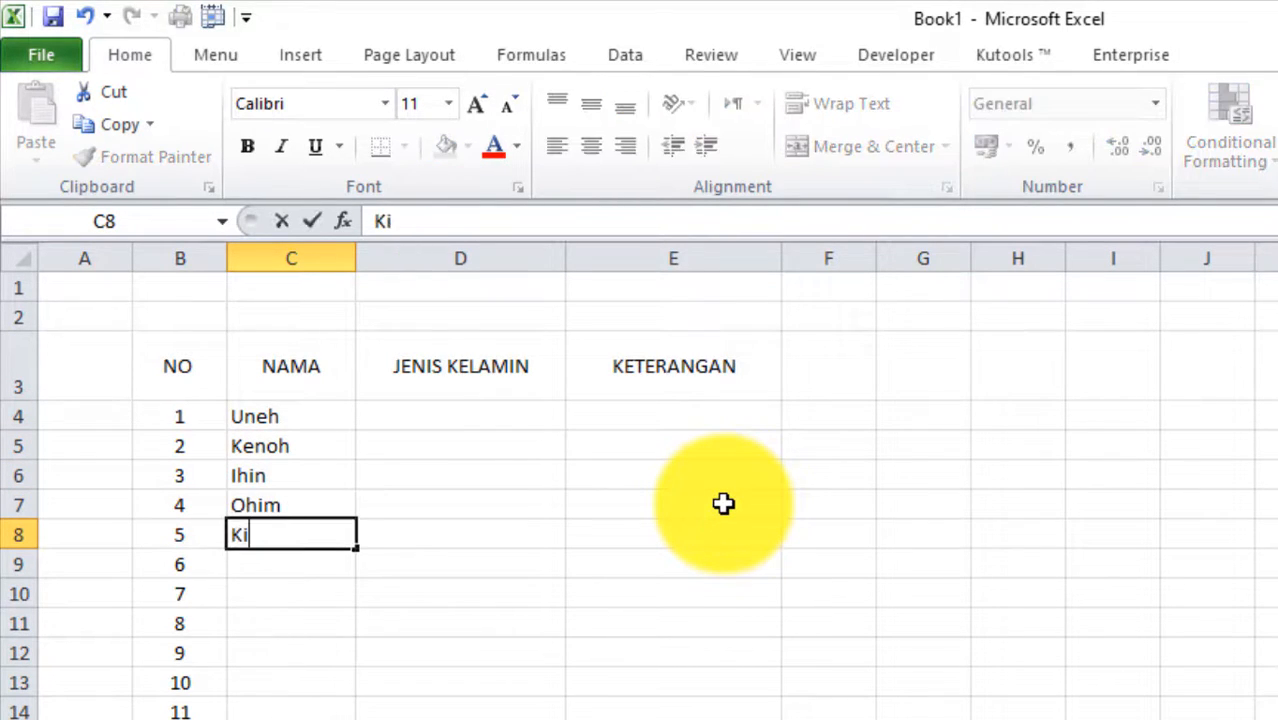
{"action": "key", "text": "BackSpace"}
{"action": "key", "text": "BackSpace"}
{"action": "type", "text": "ikin"}
{"action": "key", "text": "Return"}
Fill in sample first names for numbers 6 and 7 of the NAMA column, cells C9 and C10.
{"action": "type", "text": "CE"}
{"action": "key", "text": "BackSpace"}
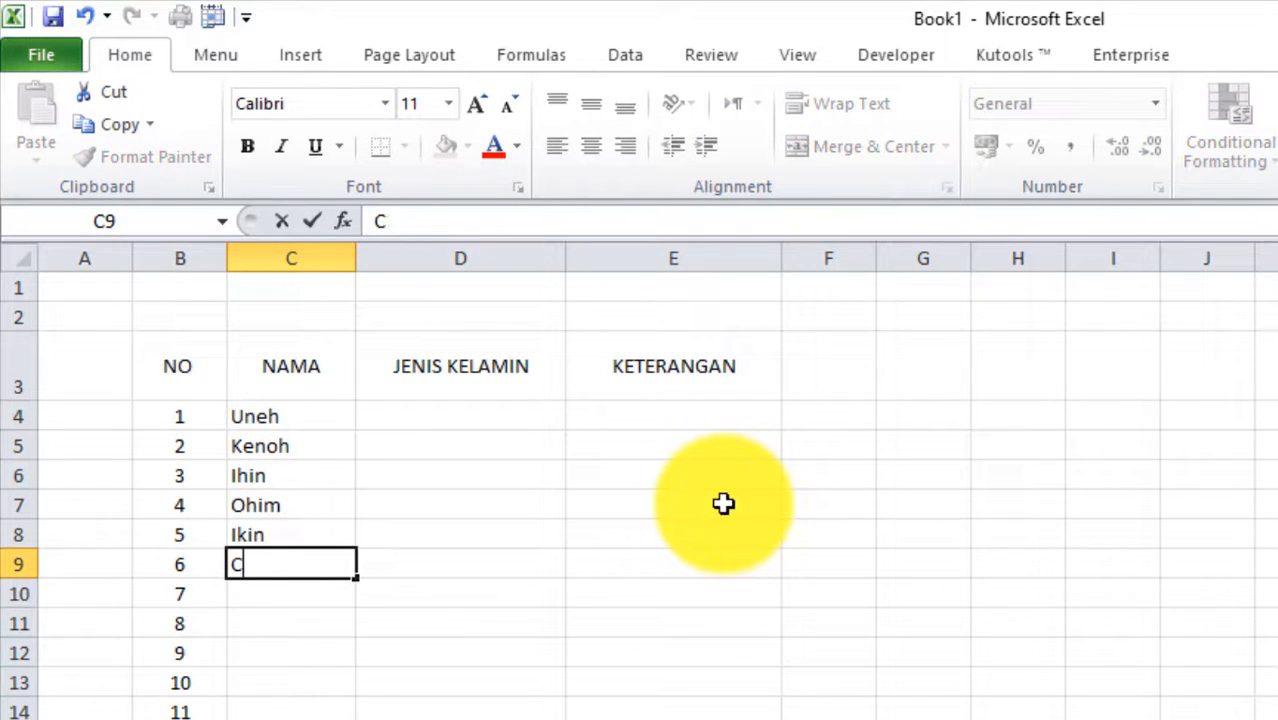
{"action": "type", "text": "euceu"}
{"action": "key", "text": "Return"}
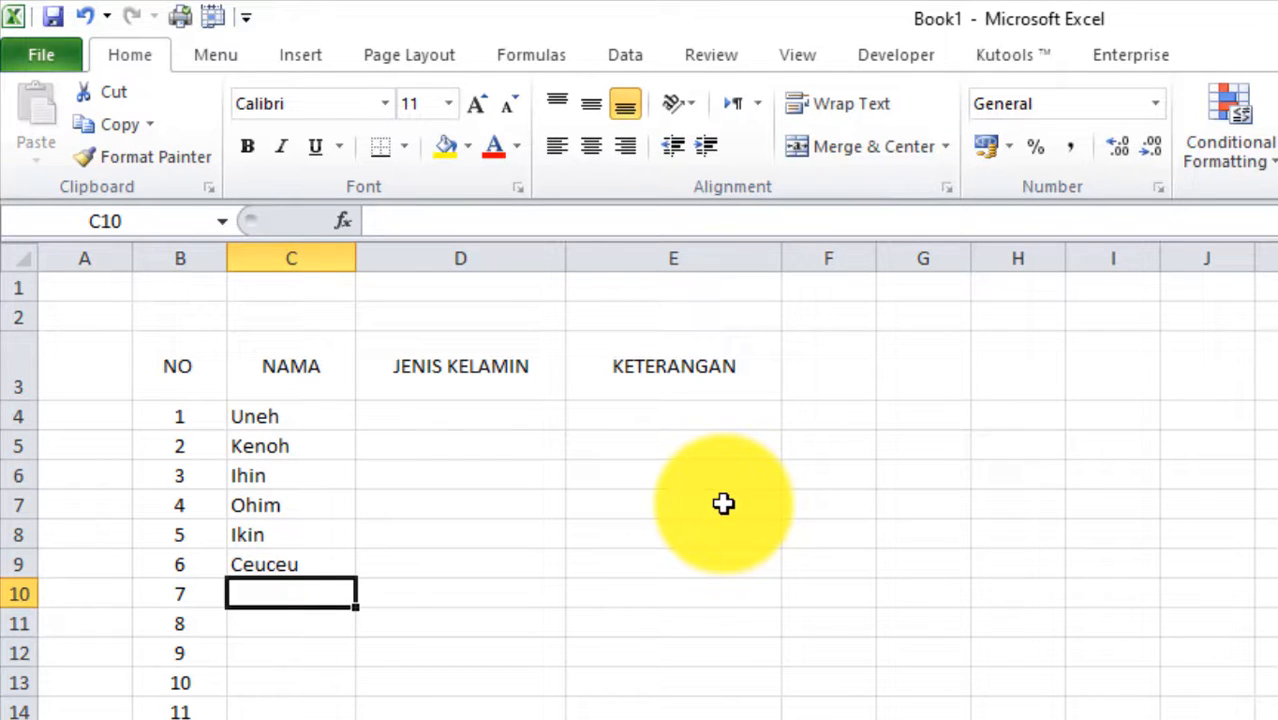
{"action": "type", "text": "Entat"}
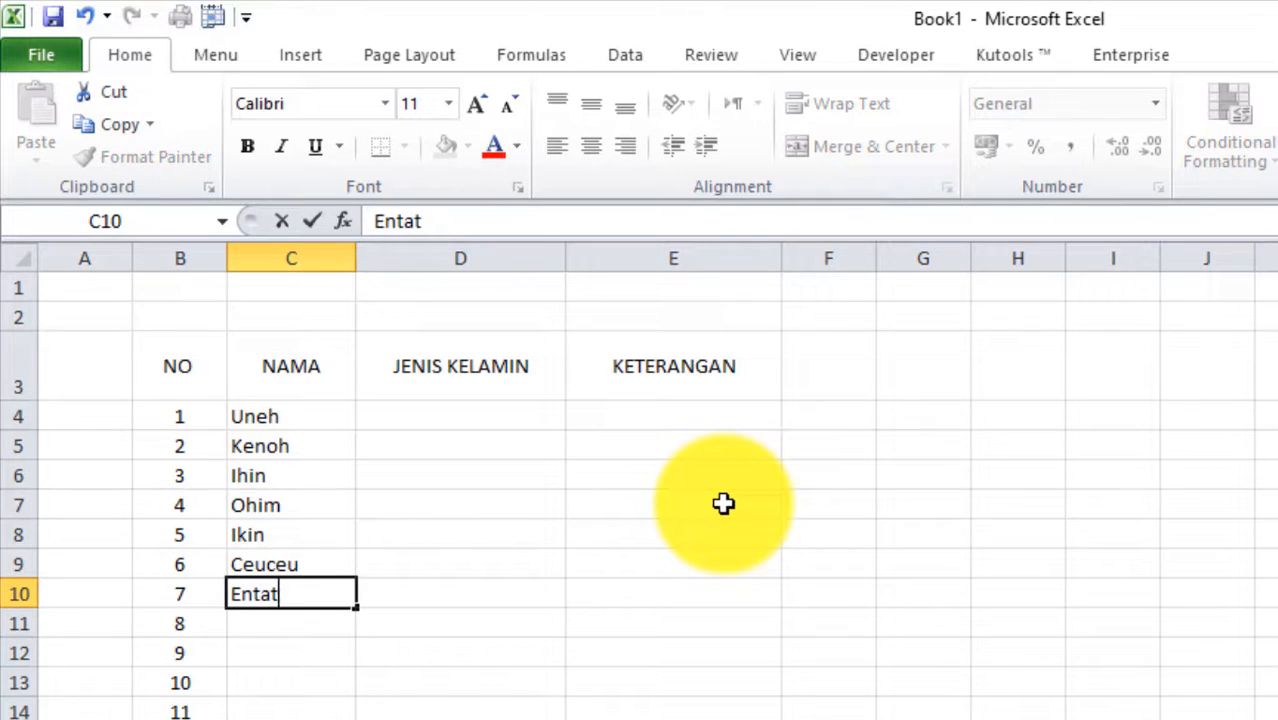
{"action": "key", "text": "Return"}
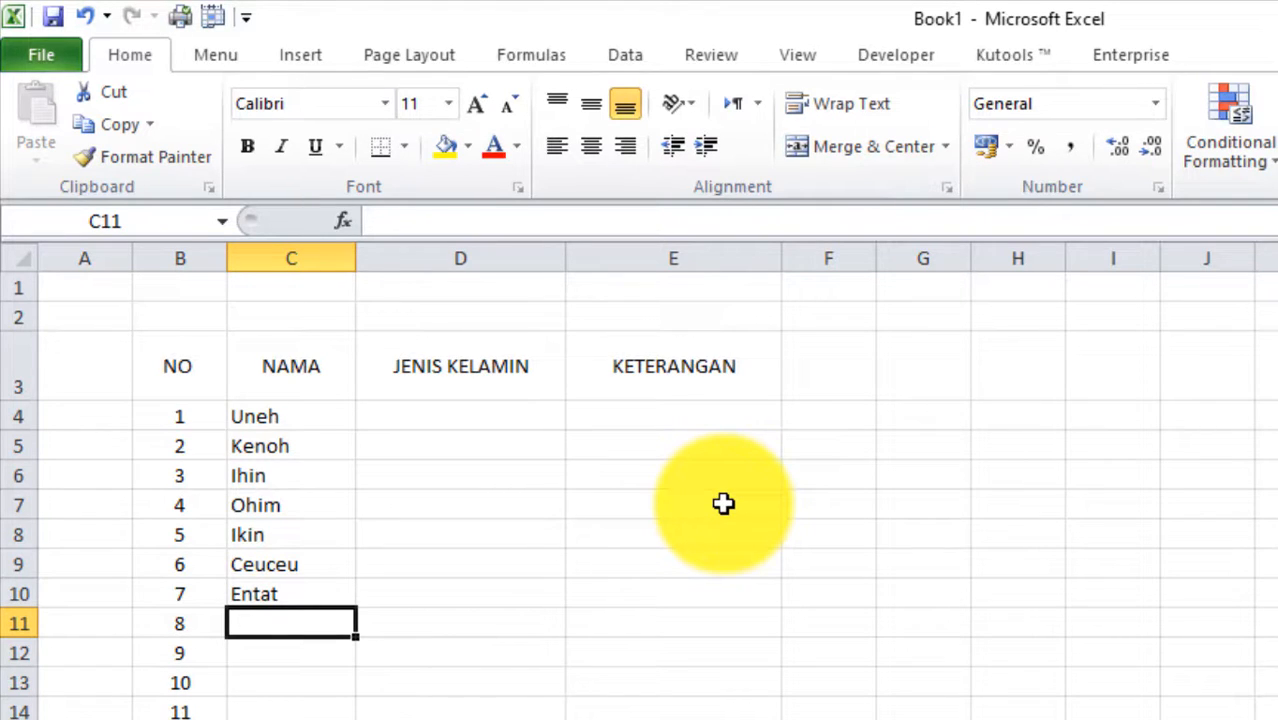
Select the JENIS KELAMIN cells for numbers 1 to 15, range D4:D18.
{"action": "key", "text": "Right"}
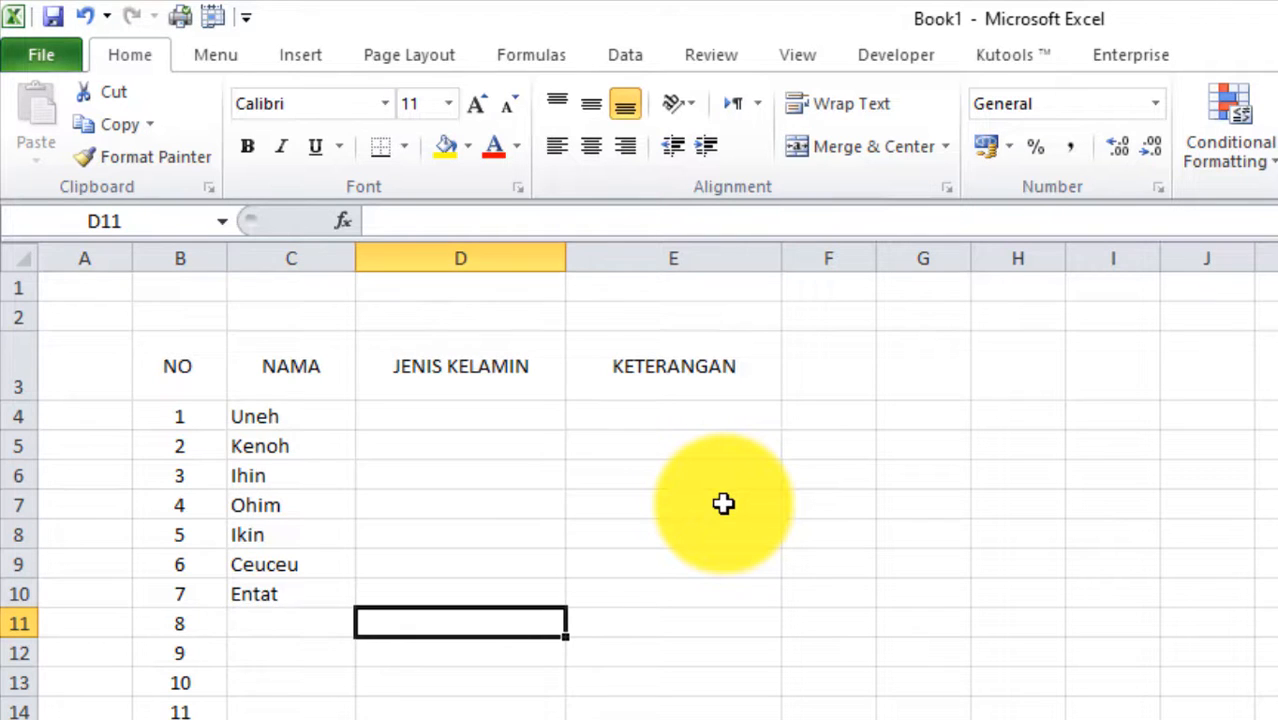
{"action": "key", "text": "Up"}
{"action": "key", "text": "Up"}
{"action": "key", "text": "Up"}
{"action": "key", "text": "Up"}
{"action": "key", "text": "Up"}
{"action": "key", "text": "Up"}
{"action": "key", "text": "Up"}
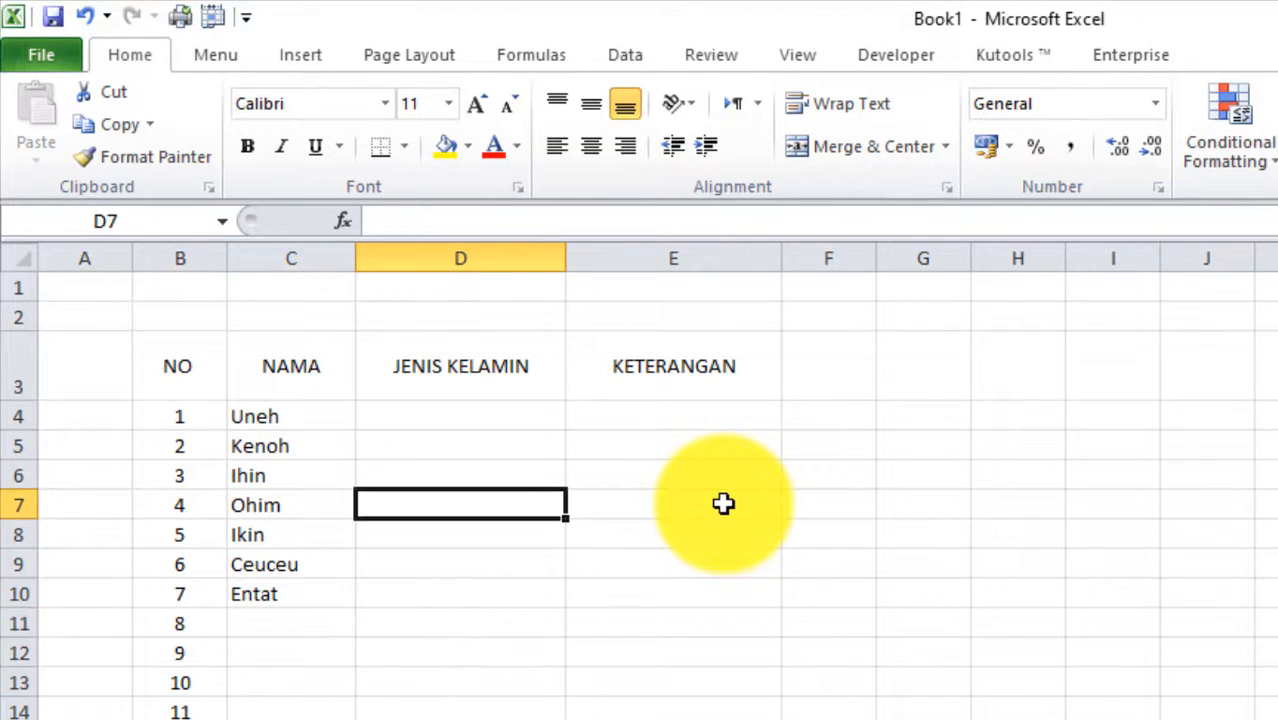
{"action": "key", "text": "shift+Down"}
{"action": "key", "text": "shift+Down"}
{"action": "key", "text": "shift+Down"}
{"action": "key", "text": "shift+Down"}
{"action": "key", "text": "shift+Down"}
{"action": "key", "text": "shift+Down"}
{"action": "key", "text": "shift+Down"}
{"action": "key", "text": "shift+Down"}
{"action": "key", "text": "shift+Down"}
{"action": "key", "text": "shift+Down"}
{"action": "key", "text": "shift+Down"}
{"action": "key", "text": "shift+Down"}
{"action": "key", "text": "shift+Down"}
{"action": "key", "text": "shift+Down"}
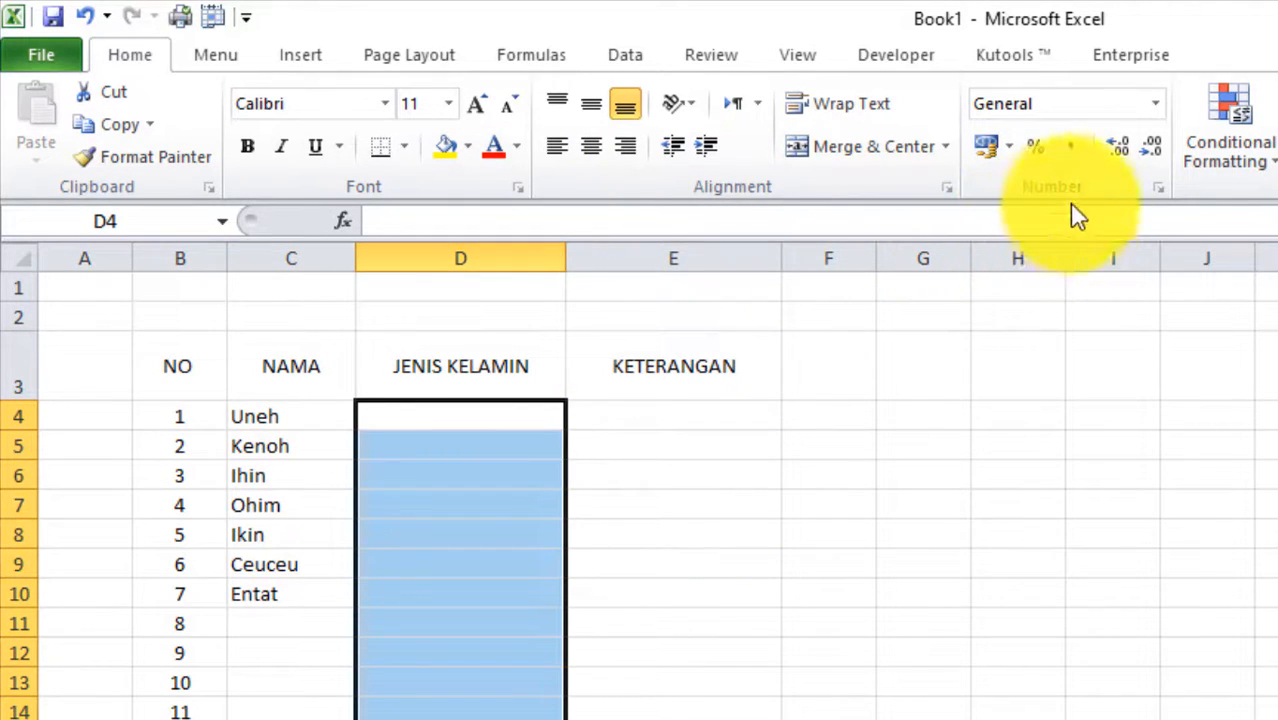
Open the cell format settings for the selected JENIS KELAMIN cells and choose the Custom number category.
{"action": "left_click", "coordinate": [1155, 187]}
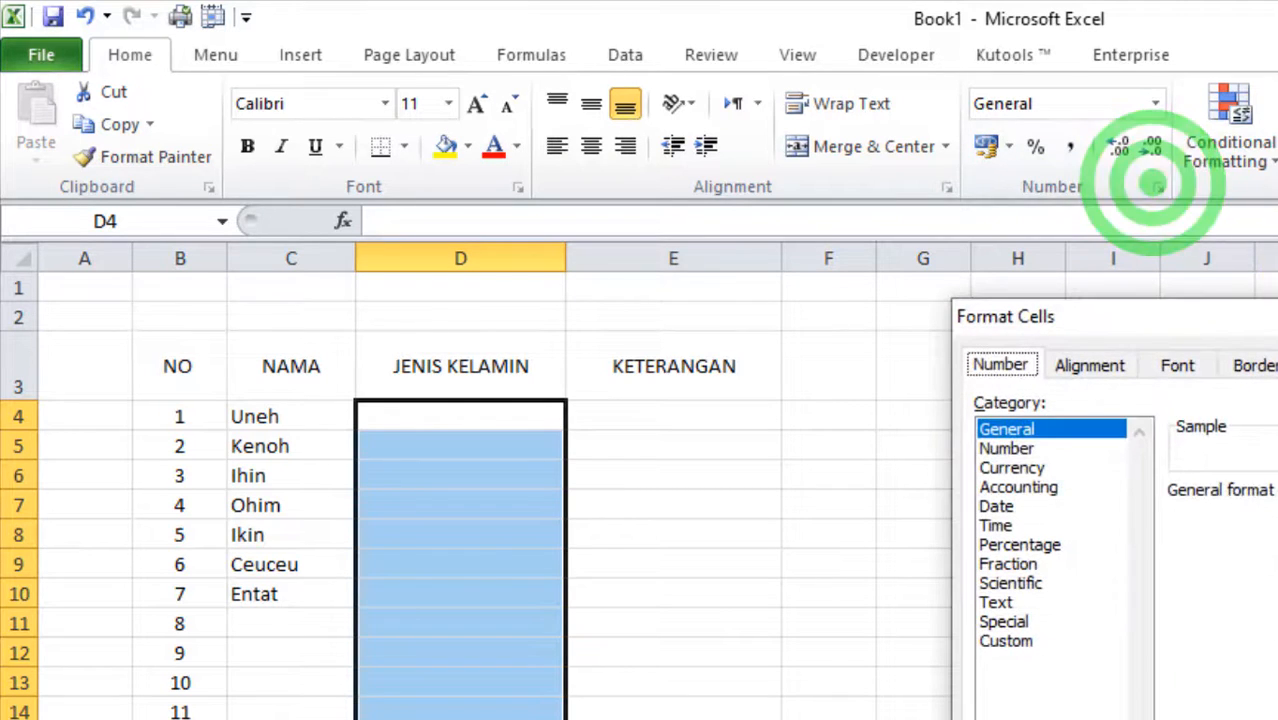
{"action": "key", "text": "Escape"}
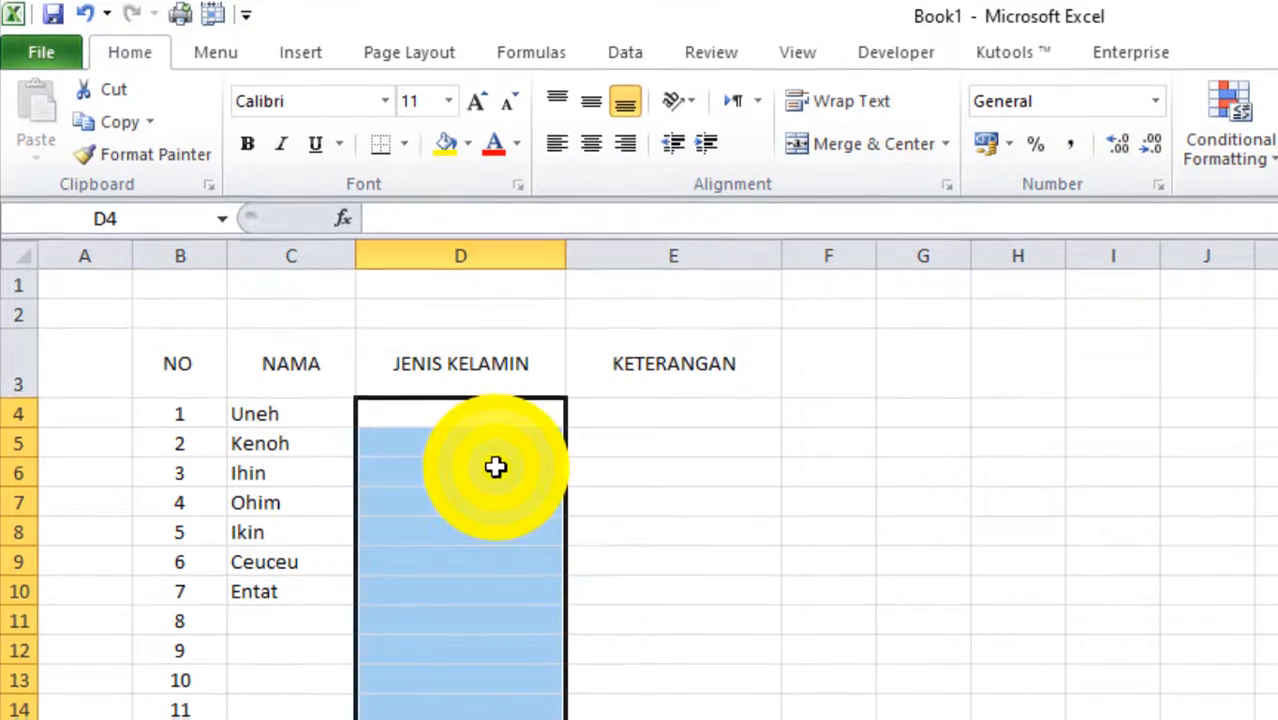
{"action": "right_click", "coordinate": [496, 469]}
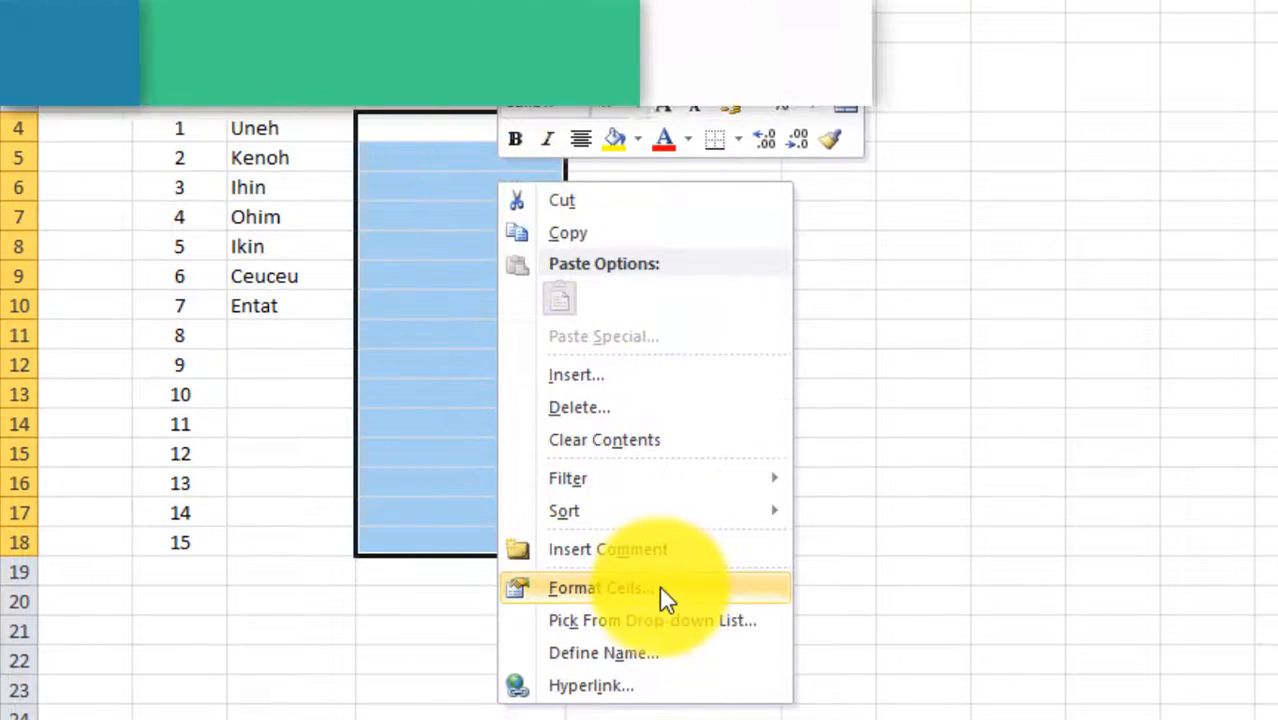
{"action": "left_click", "coordinate": [659, 587]}
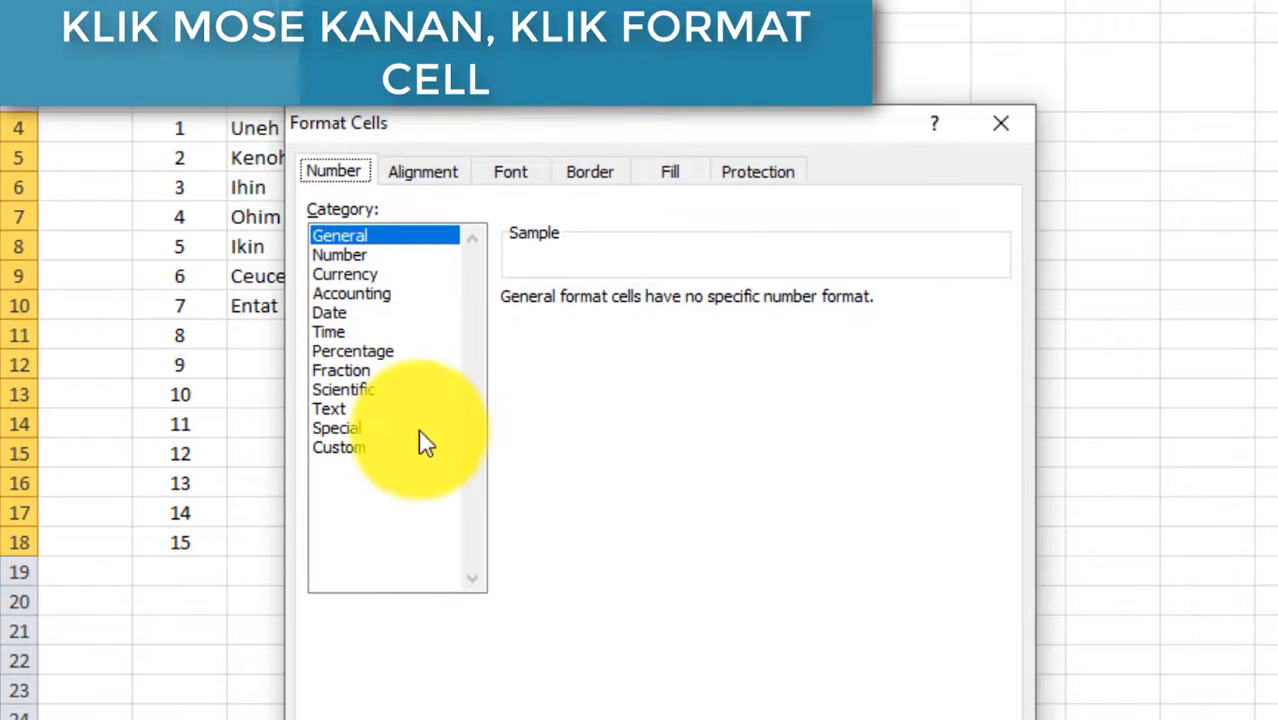
{"action": "left_click", "coordinate": [368, 449]}
{"action": "left_click_drag", "start_coordinate": [579, 127], "coordinate": [1164, 50]}
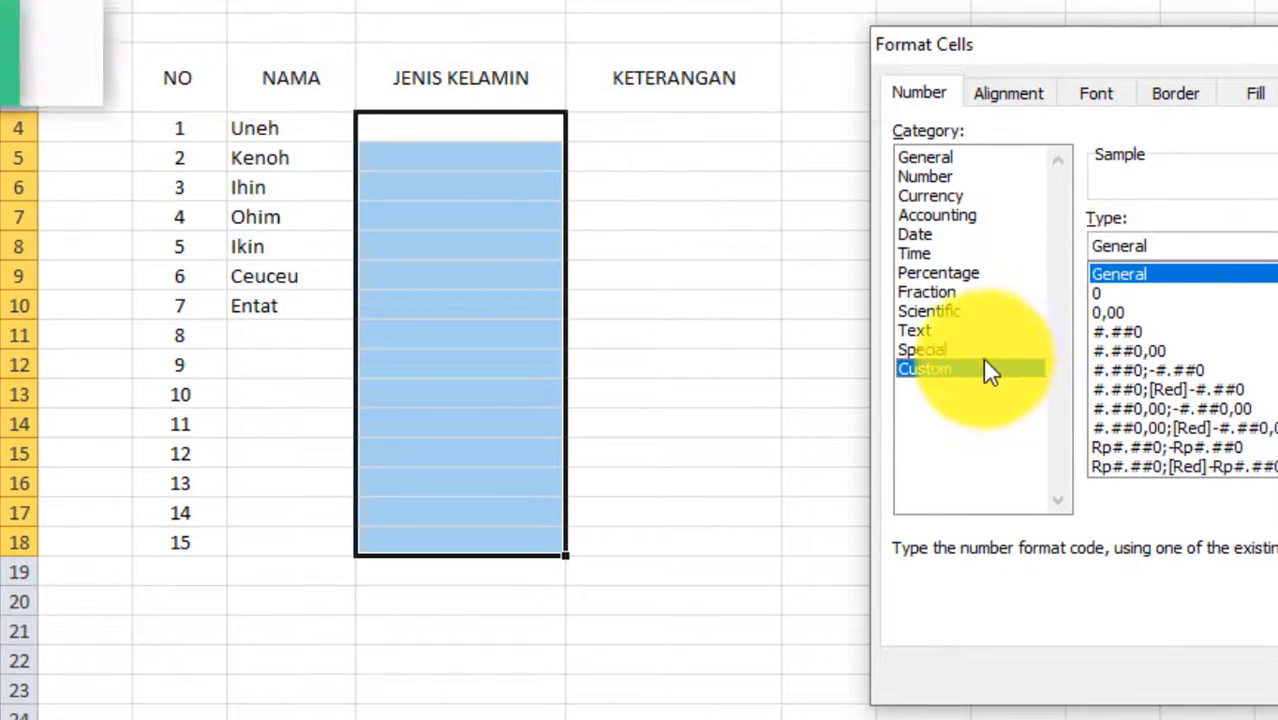
{"action": "left_click", "coordinate": [925, 349]}
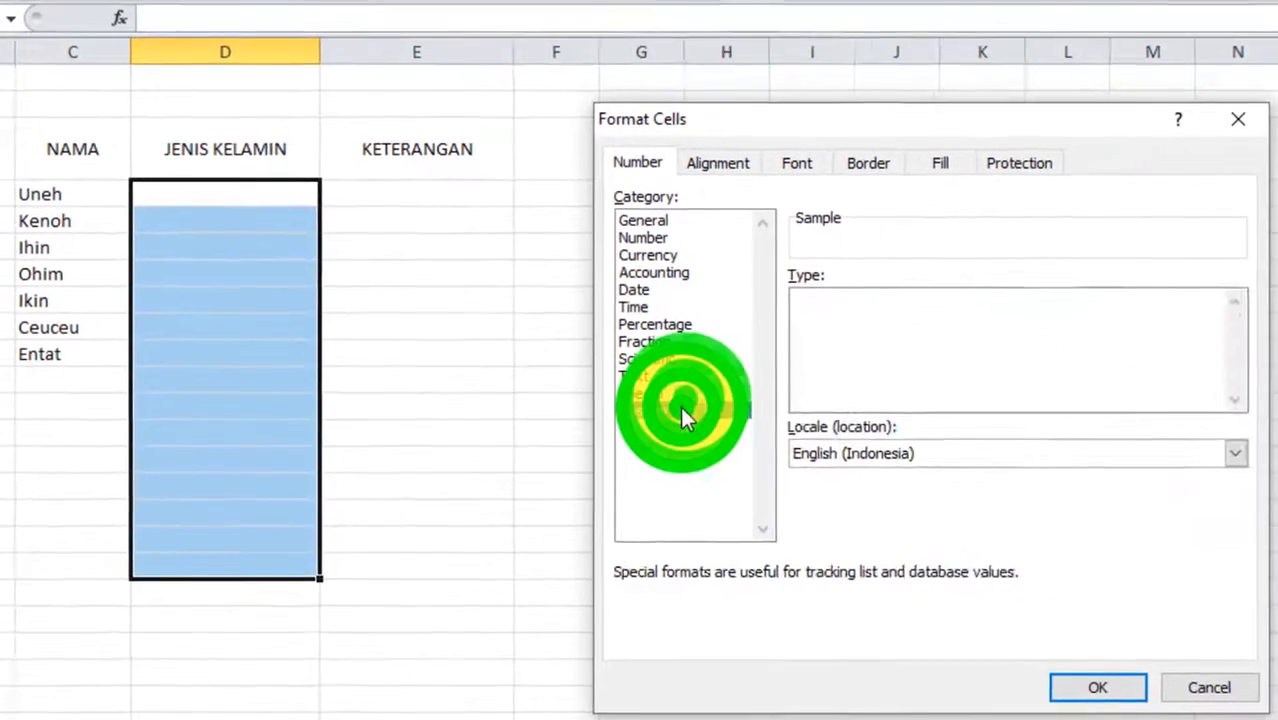
{"action": "left_click", "coordinate": [680, 410]}
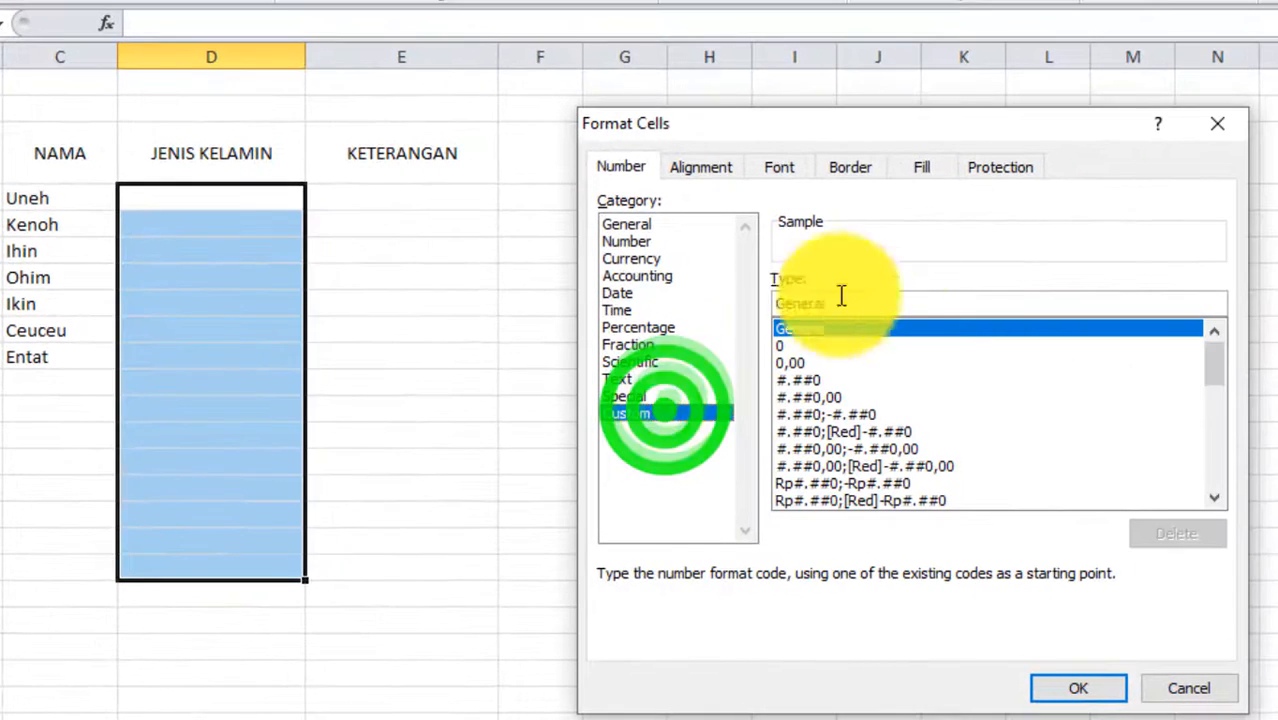
Replace the General format code with [=1]"Laki-laki" as the custom number format.
{"action": "left_click", "coordinate": [864, 294]}
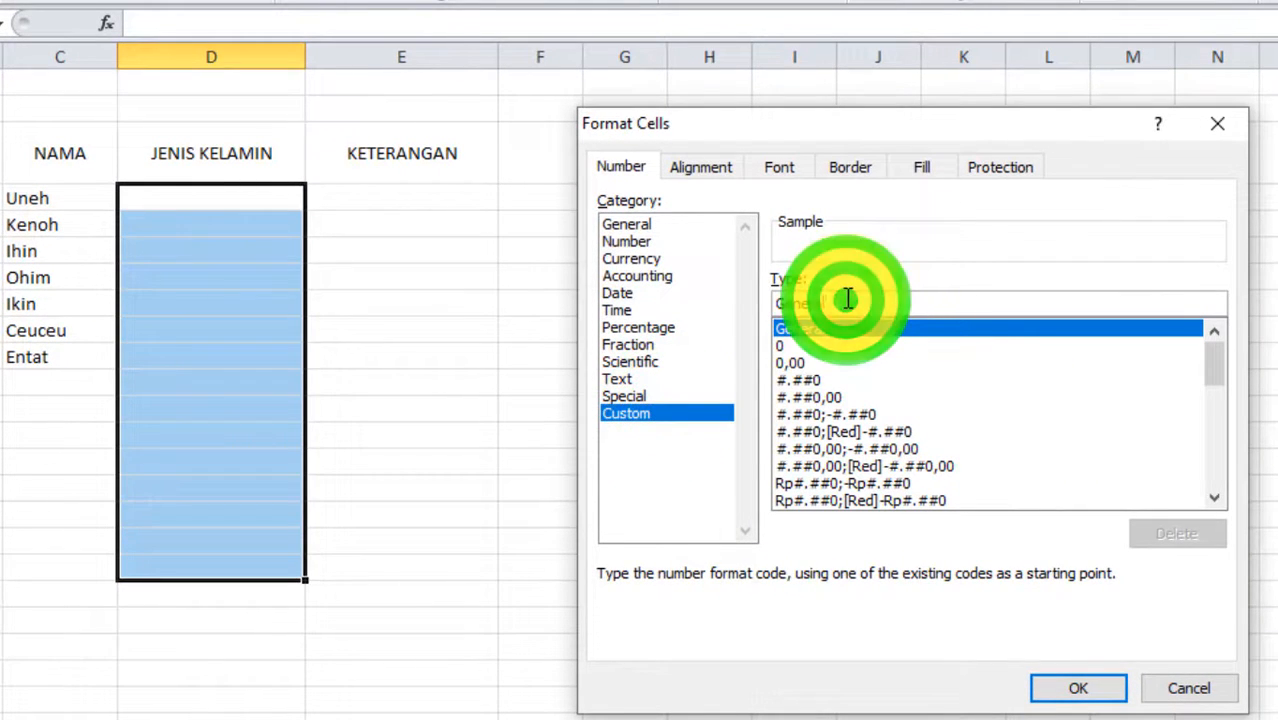
{"action": "key", "text": "BackSpace"}
{"action": "key", "text": "BackSpace"}
{"action": "key", "text": "BackSpace"}
{"action": "key", "text": "BackSpace"}
{"action": "key", "text": "BackSpace"}
{"action": "key", "text": "BackSpace"}
{"action": "key", "text": "BackSpace"}
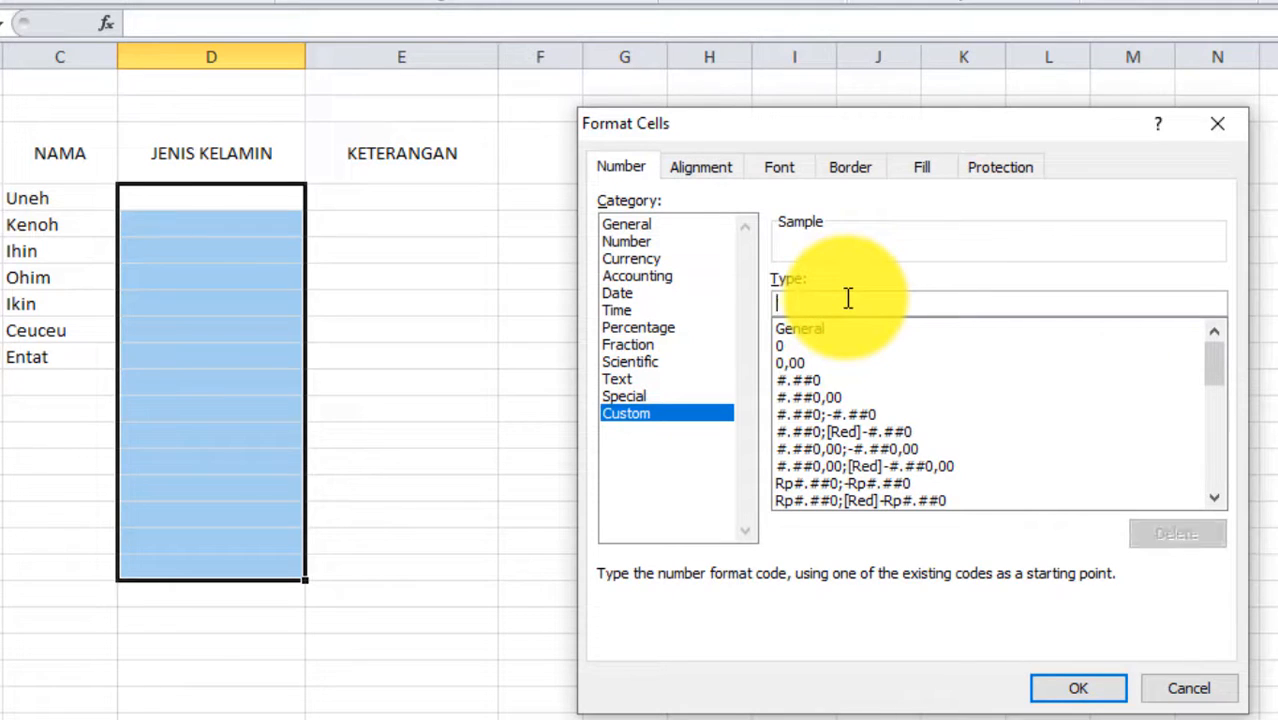
{"action": "type", "text": "["}
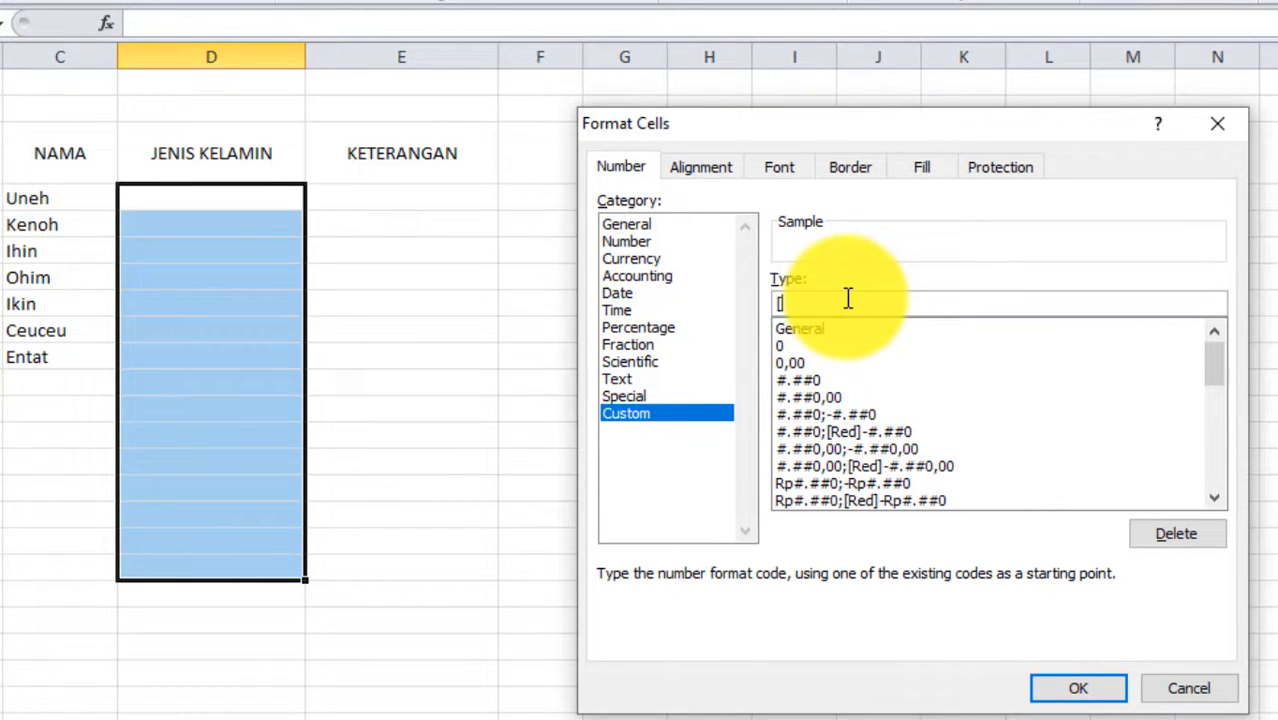
{"action": "type", "text": "=1]\"laki"}
{"action": "key", "text": "BackSpace"}
{"action": "key", "text": "BackSpace"}
{"action": "key", "text": "BackSpace"}
{"action": "type", "text": "aki-Laki"}
{"action": "type", "text": "\""}
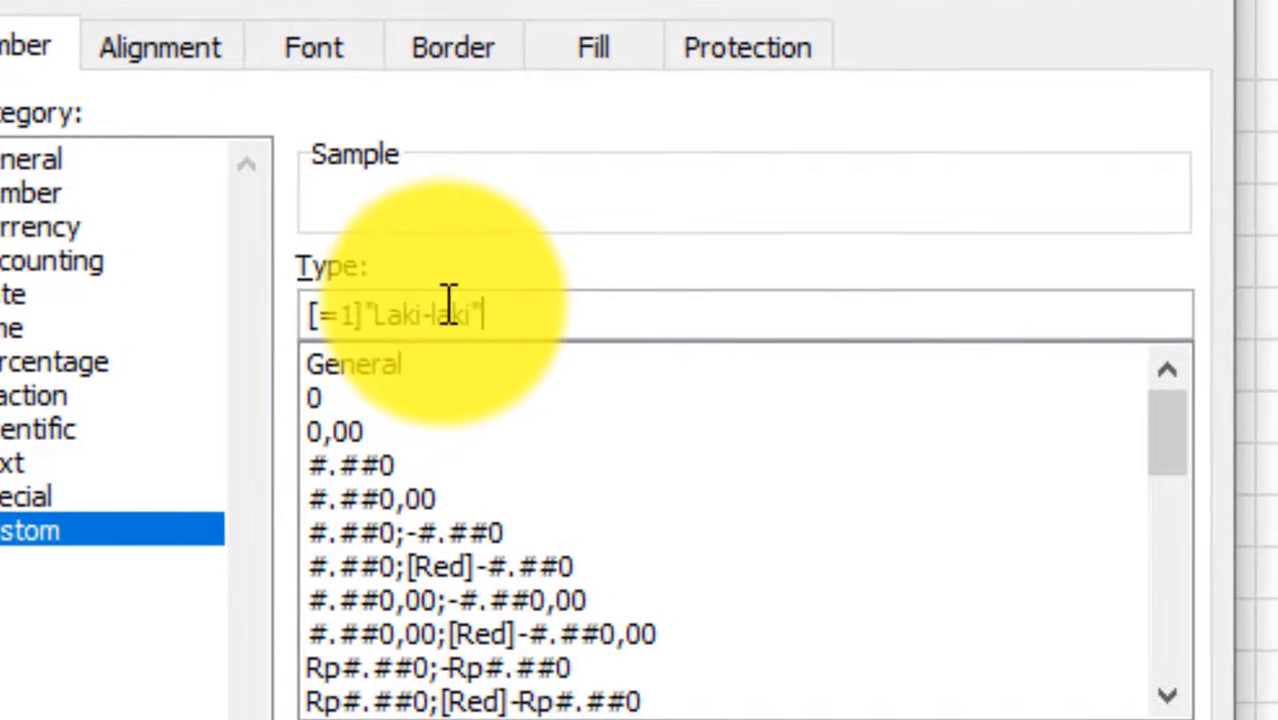
Extend the custom format code with ;[=2]"Perempuan" and apply it to the selected cells.
{"action": "type", "text": ";["}
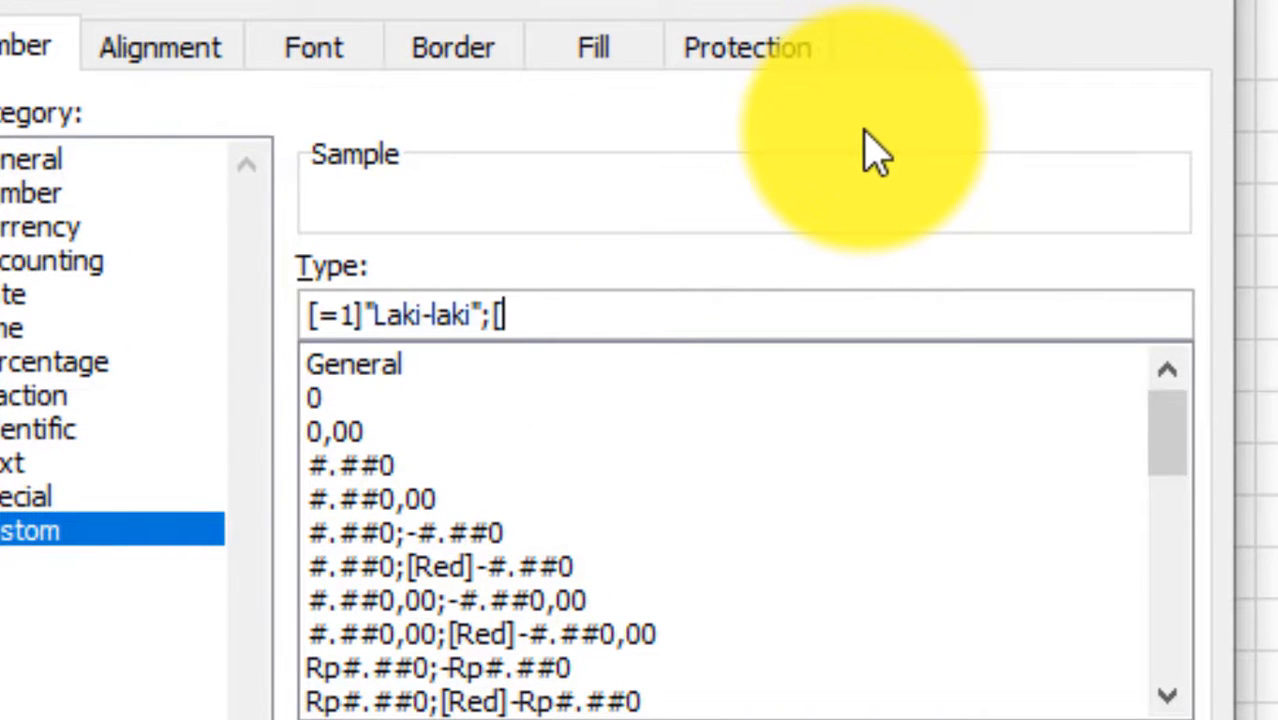
{"action": "type", "text": "=2]"}
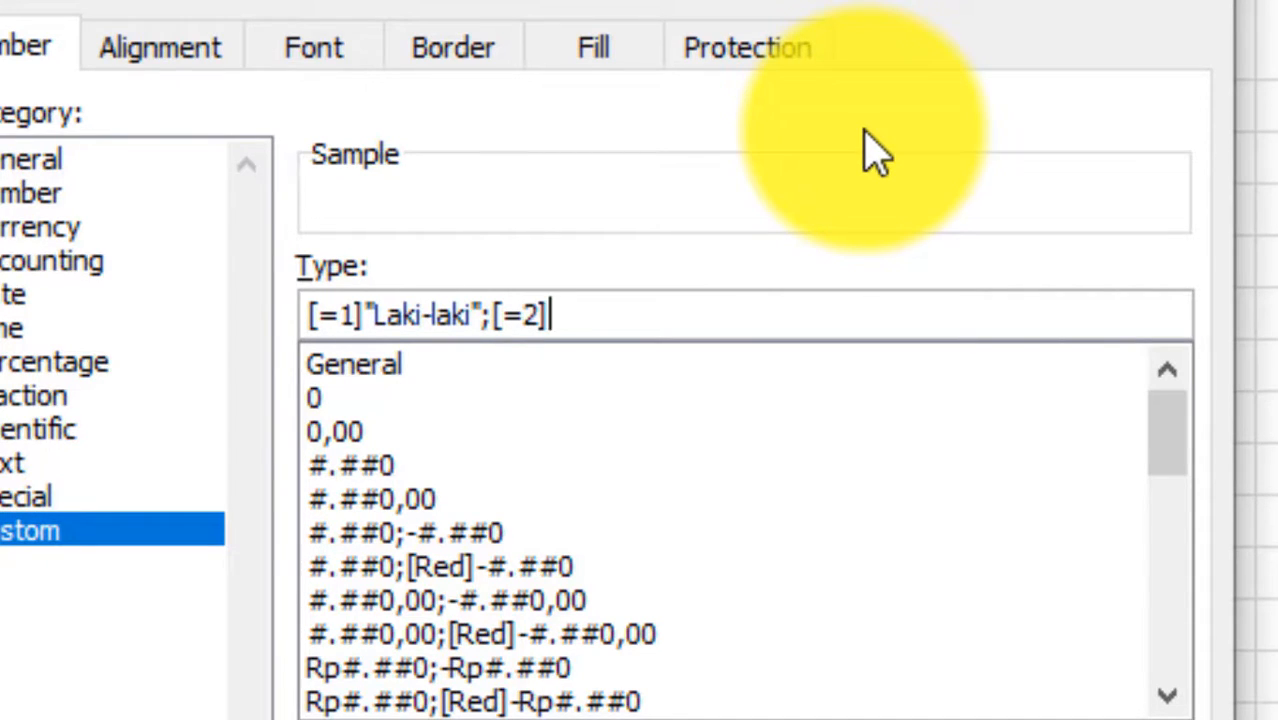
{"action": "type", "text": "\"Peremp"}
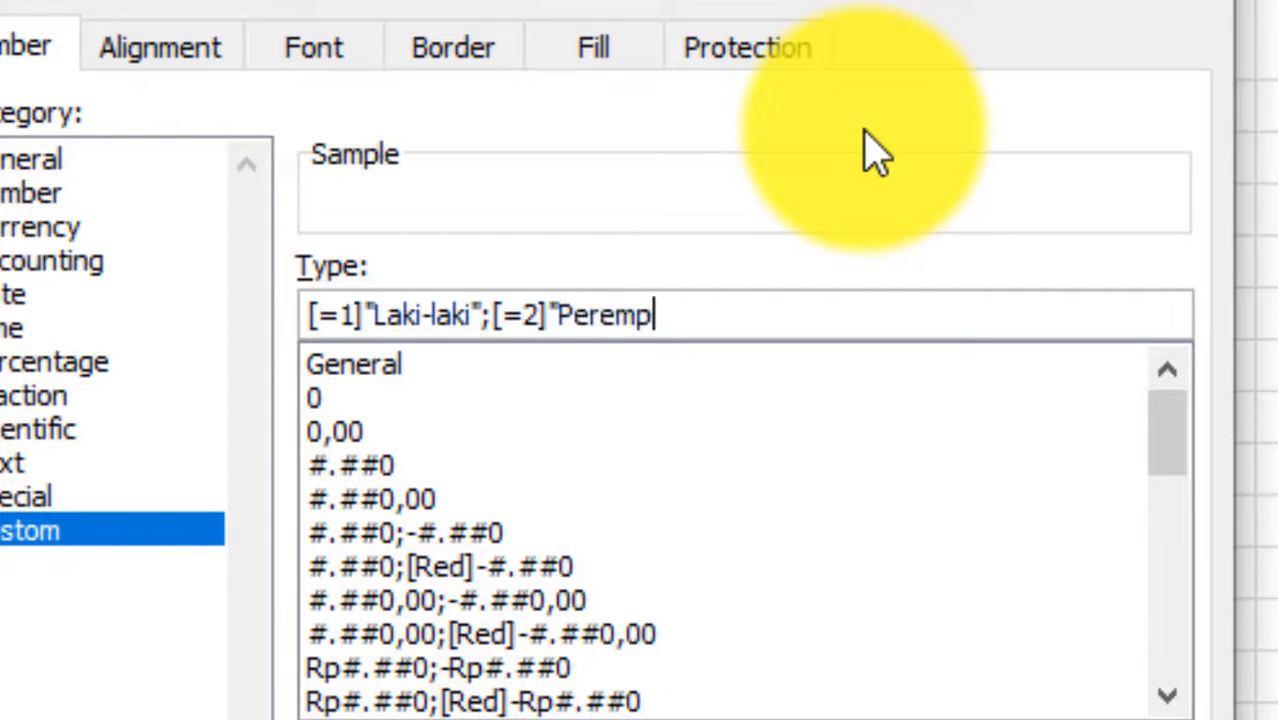
{"action": "type", "text": "uan\""}
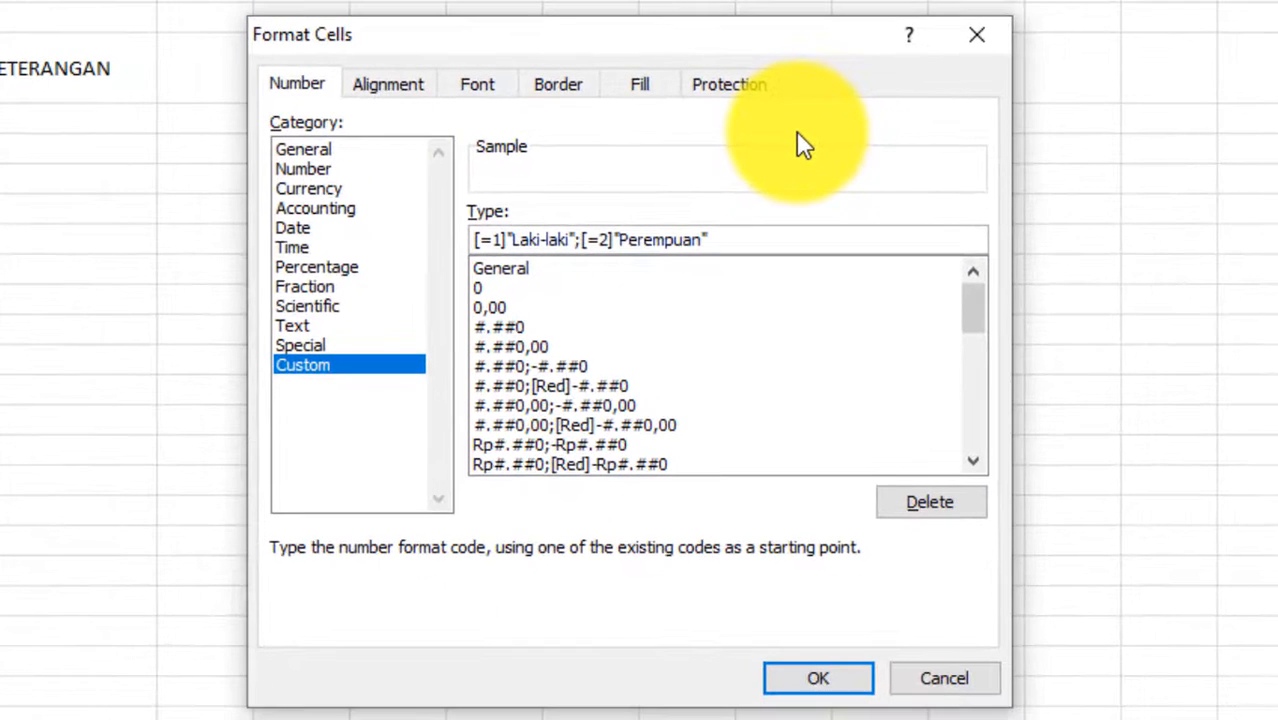
{"action": "left_click", "coordinate": [840, 686]}
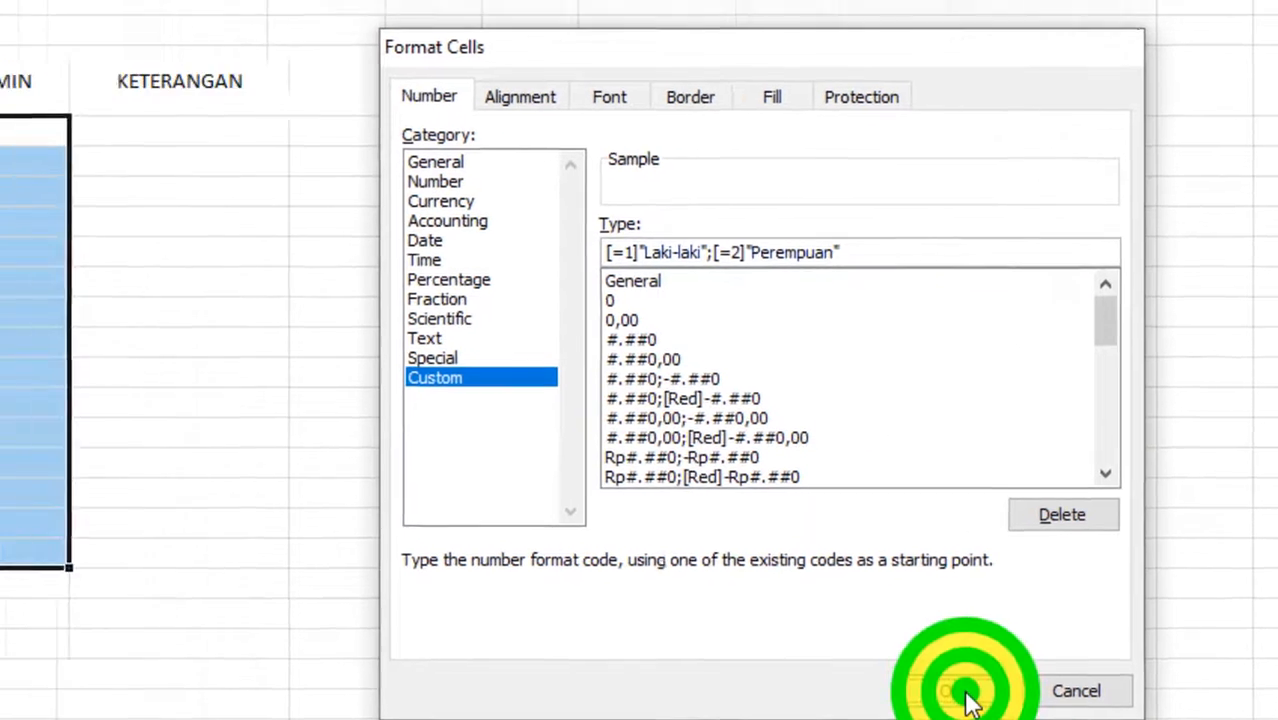
Enter the code 2 in the JENIS KELAMIN cells for numbers 1 and 2 (D4 and D5).
{"action": "left_click", "coordinate": [465, 180]}
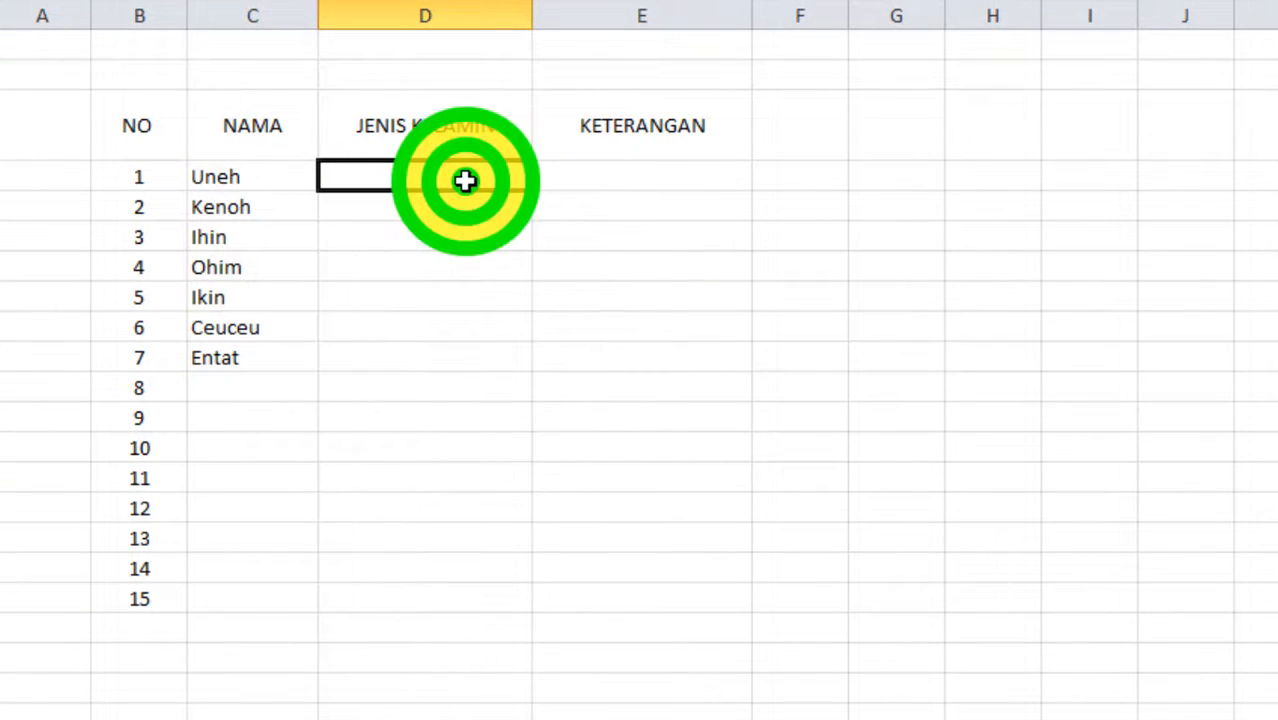
{"action": "type", "text": "2"}
{"action": "key", "text": "Return"}
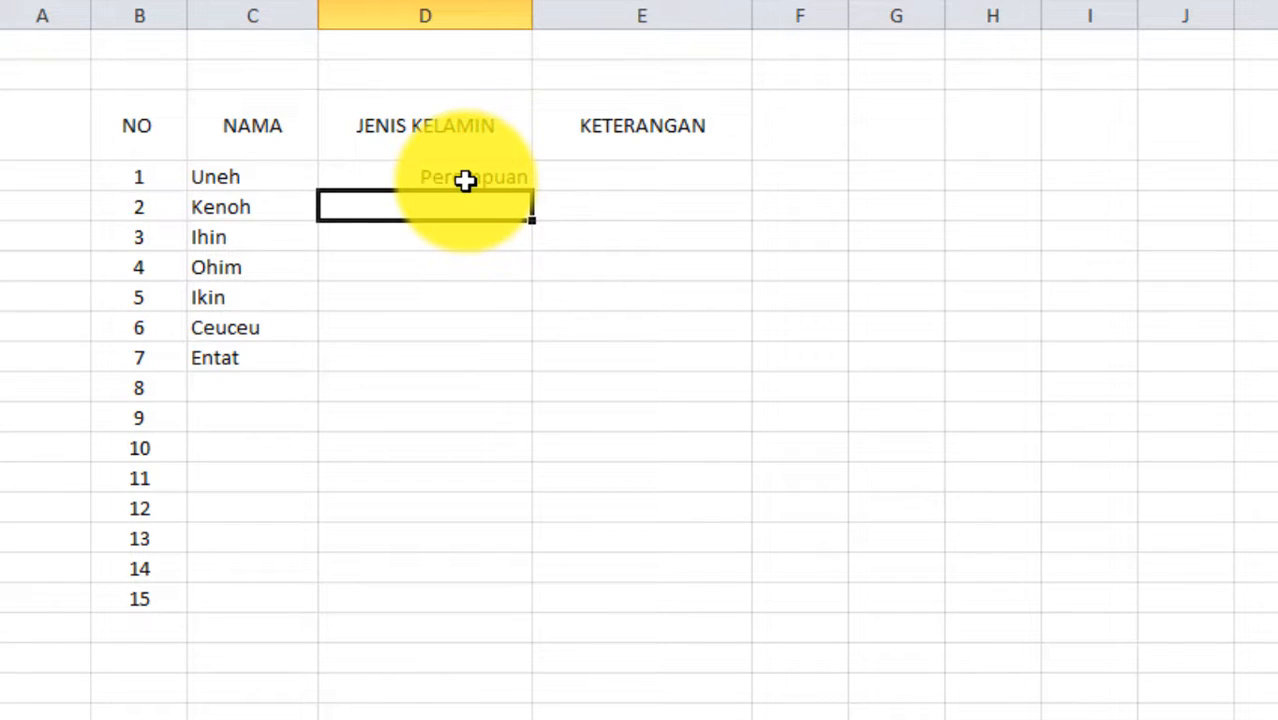
{"action": "type", "text": "2"}
{"action": "key", "text": "Return"}
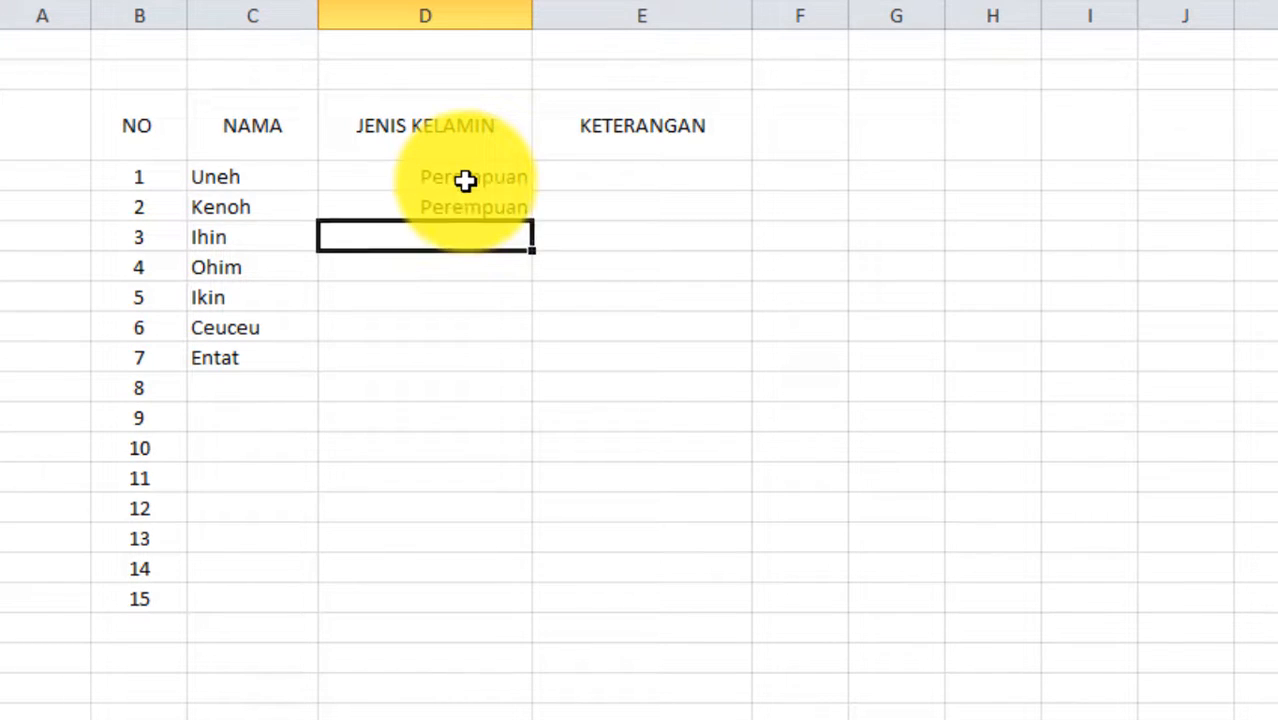
Enter the code 1 in the JENIS KELAMIN cells for numbers 3 to 5 (D6 to D8).
{"action": "type", "text": "1"}
{"action": "key", "text": "Return"}
{"action": "type", "text": "1"}
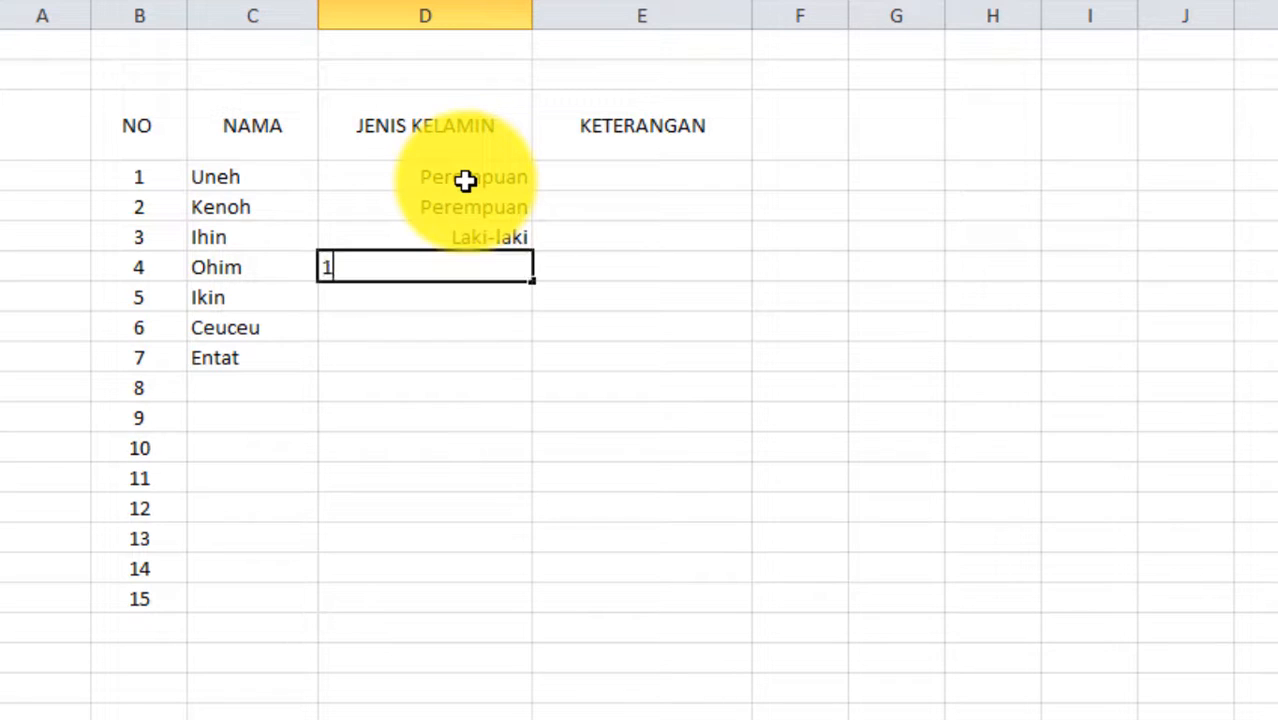
{"action": "key", "text": "Return"}
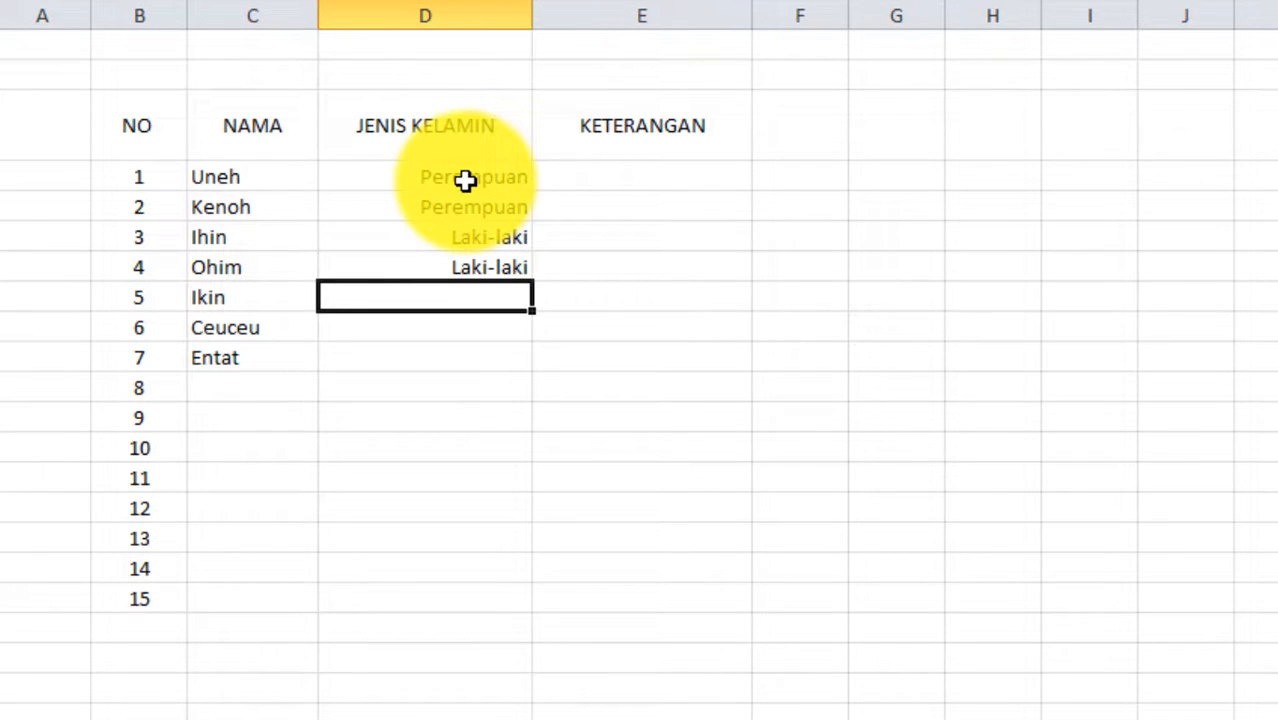
{"action": "type", "text": "1"}
{"action": "key", "text": "Return"}
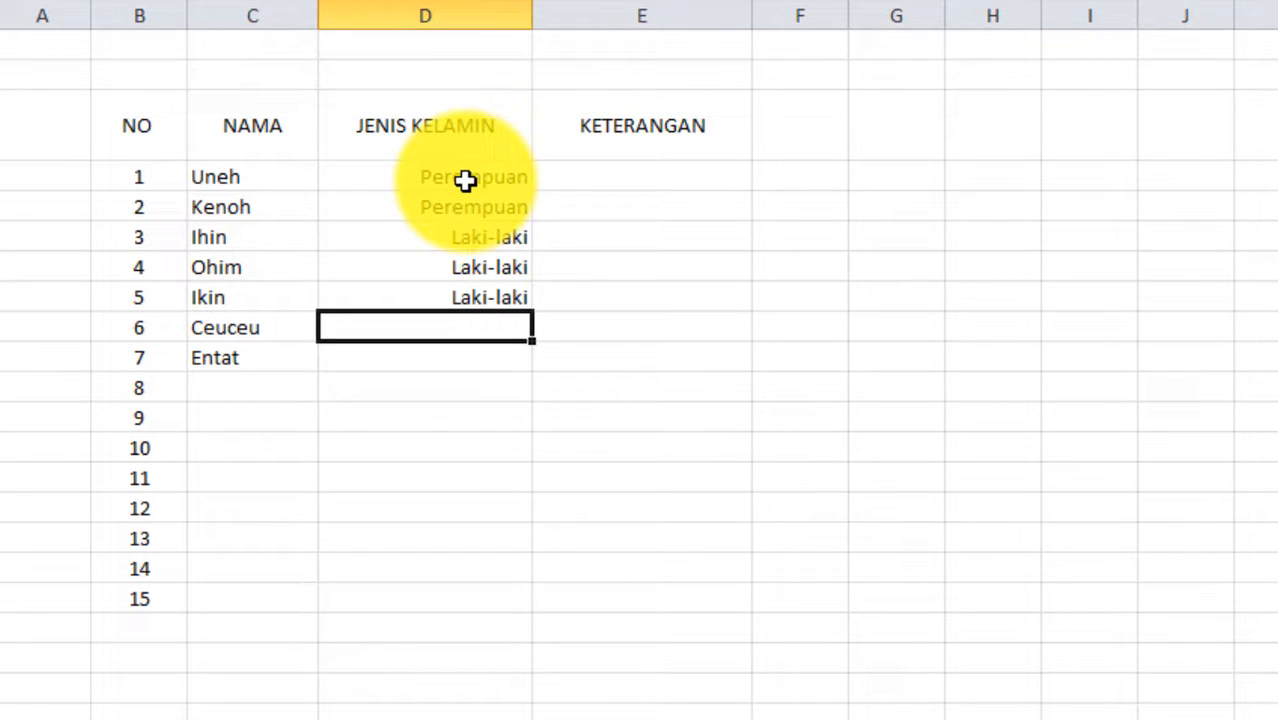
Enter the code 2 in the JENIS KELAMIN cells for numbers 6 and 7 (D9 and D10).
{"action": "type", "text": "2"}
{"action": "key", "text": "Return"}
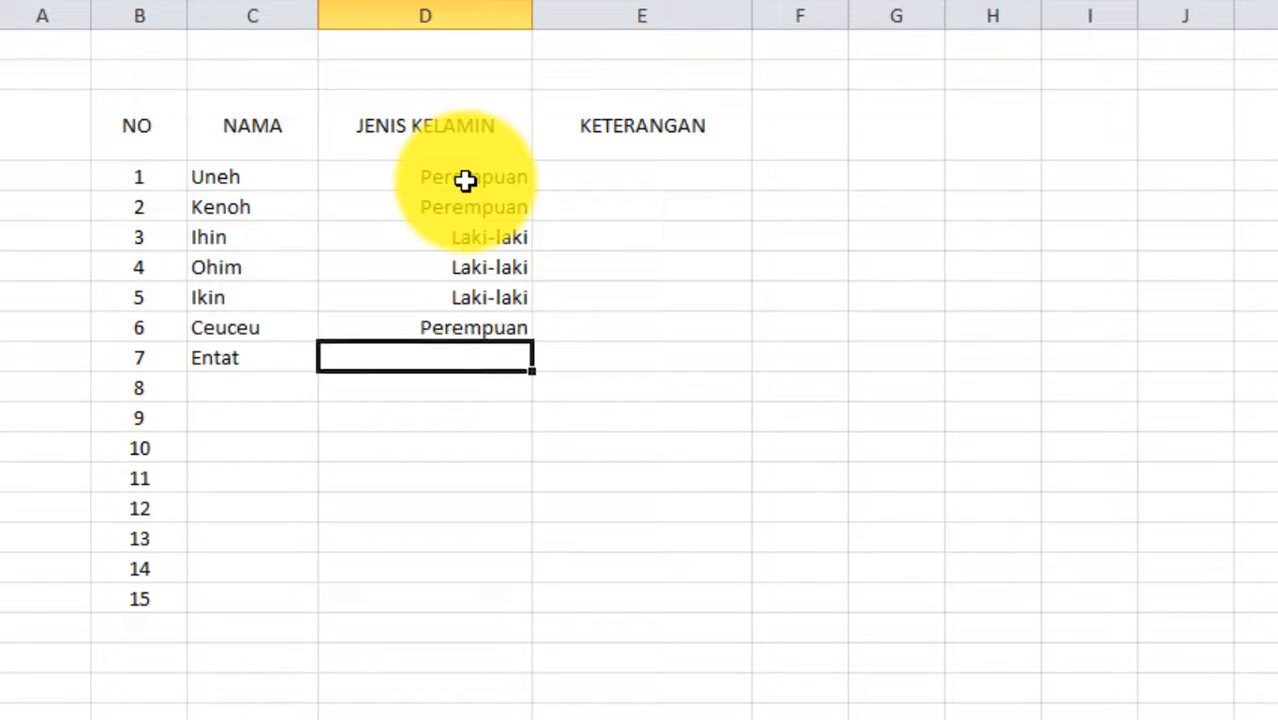
{"action": "type", "text": "2"}
{"action": "key", "text": "Return"}
{"action": "key", "text": "Right"}
{"action": "key", "text": "Up"}
{"action": "key", "text": "Up"}
{"action": "key", "text": "Up"}
{"action": "key", "text": "Up"}
{"action": "key", "text": "Up"}
{"action": "key", "text": "Up"}
{"action": "key", "text": "Up"}
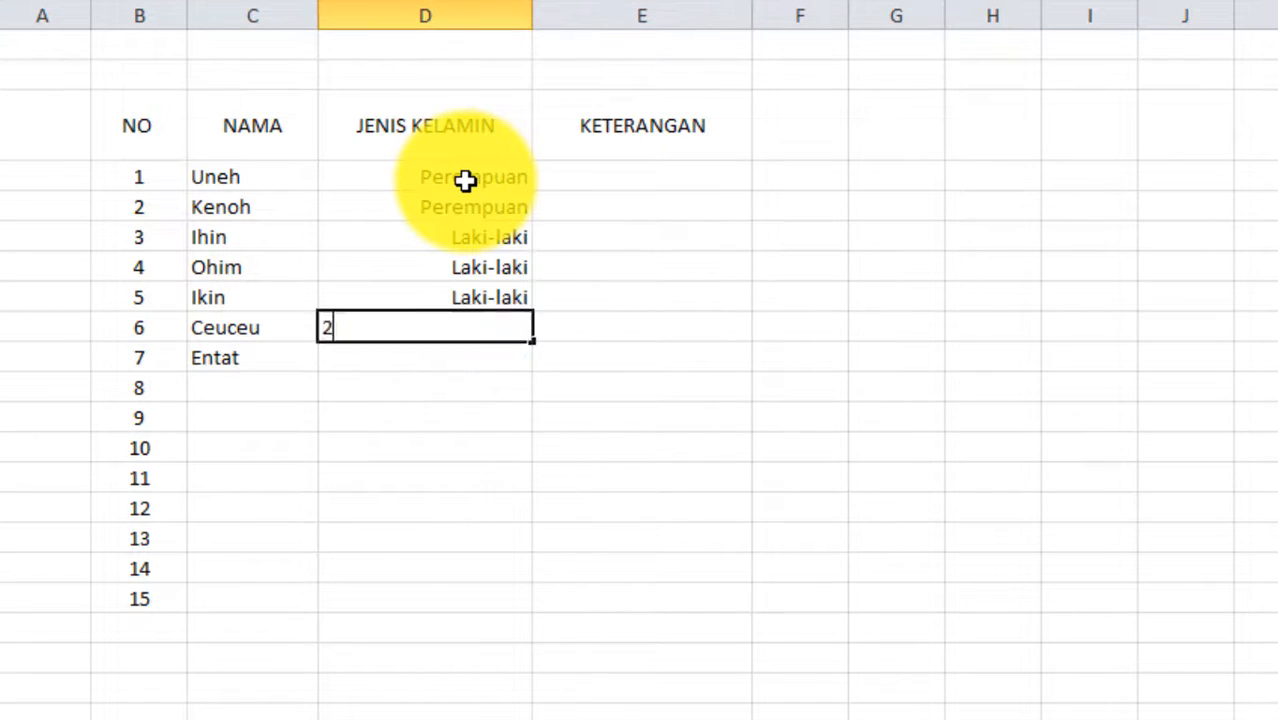
{"action": "key", "text": "Return"}
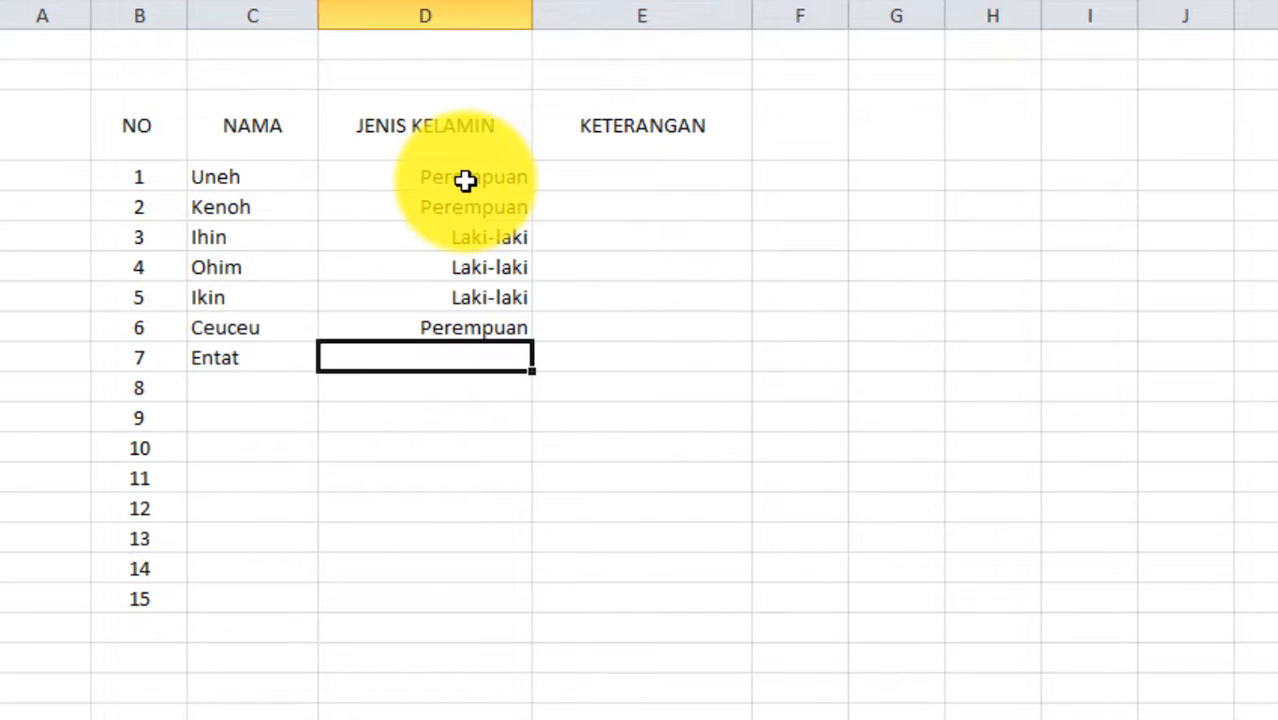
{"action": "type", "text": "2"}
{"action": "key", "text": "Return"}
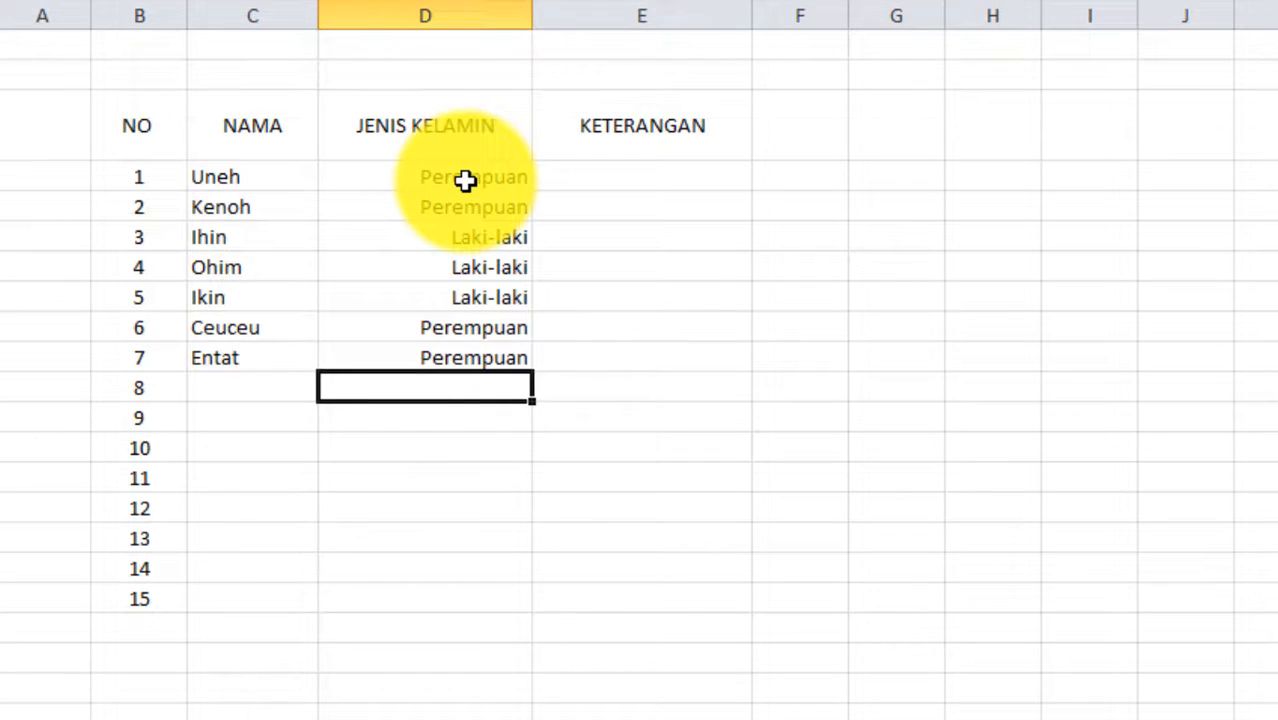
Switch the KETERANGAN cells for numbers 1 to 15 (E4:E18) to the Custom number category and clear the General format code.
{"action": "key", "text": "Right"}
{"action": "key", "text": "Up"}
{"action": "key", "text": "Up"}
{"action": "key", "text": "Up"}
{"action": "key", "text": "Up"}
{"action": "key", "text": "Up"}
{"action": "key", "text": "Up"}
{"action": "key", "text": "Up"}
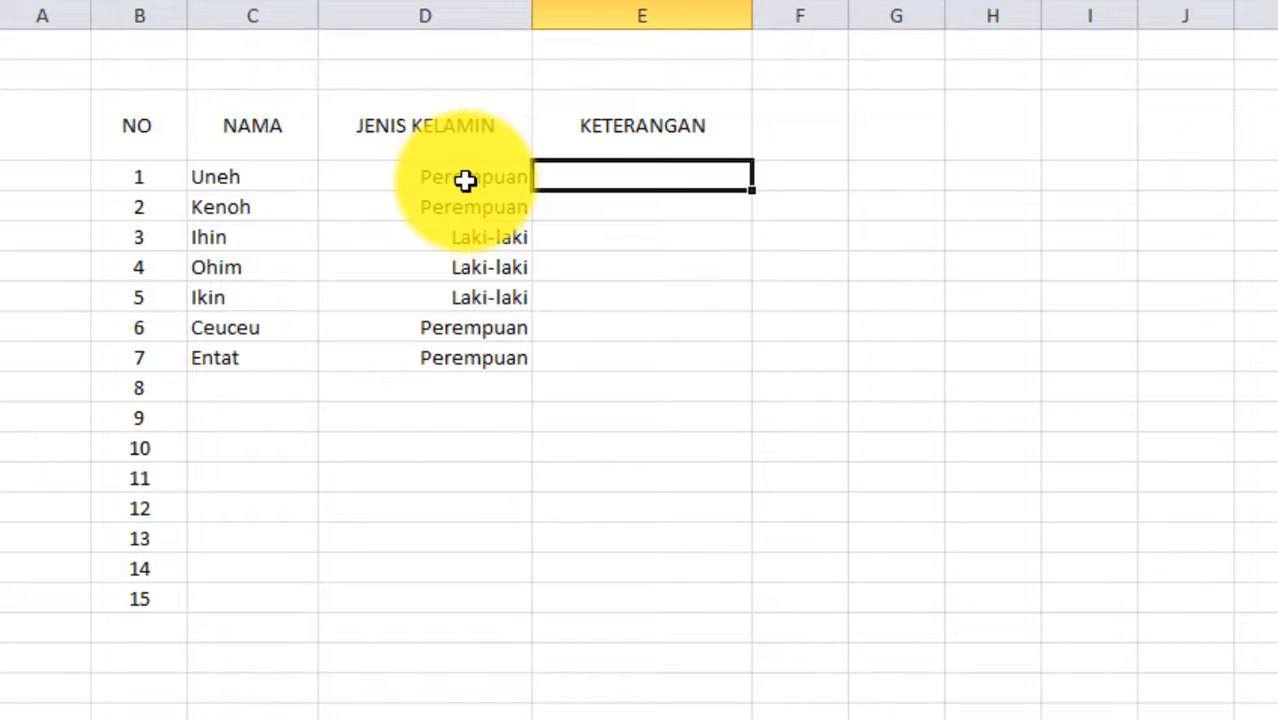
{"action": "key", "text": "shift+Down"}
{"action": "key", "text": "shift+Down"}
{"action": "key", "text": "shift+Down"}
{"action": "key", "text": "shift+Down"}
{"action": "key", "text": "shift+Down"}
{"action": "key", "text": "shift+Down"}
{"action": "key", "text": "shift+Down"}
{"action": "key", "text": "shift+Down"}
{"action": "key", "text": "shift+Down"}
{"action": "key", "text": "shift+Down"}
{"action": "key", "text": "shift+Down"}
{"action": "key", "text": "shift+Down"}
{"action": "key", "text": "shift+Down"}
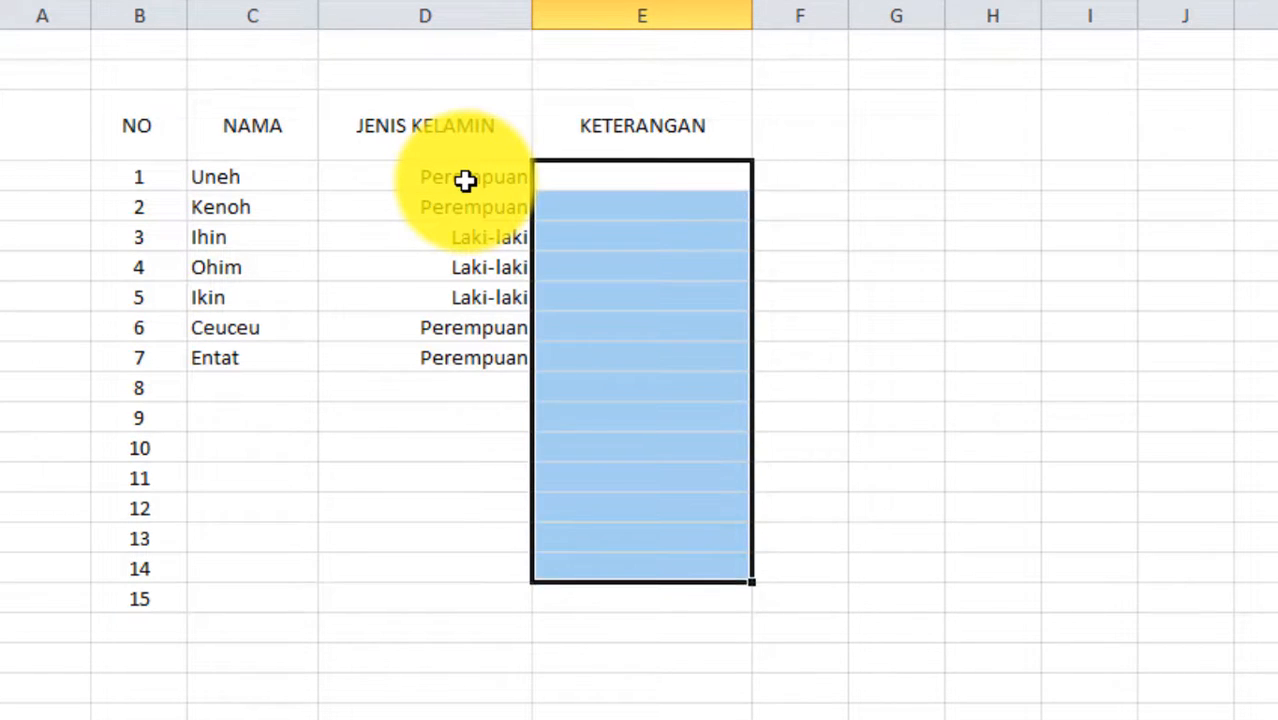
{"action": "key", "text": "shift+Down"}
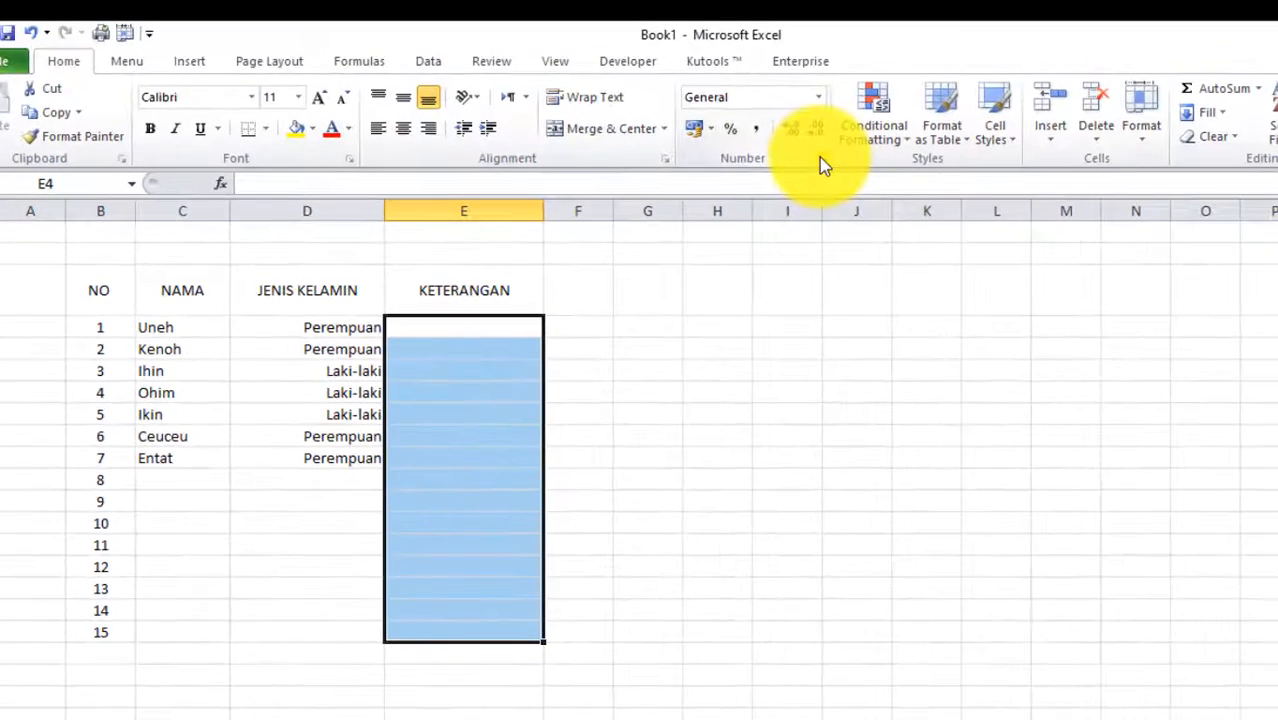
{"action": "left_click", "coordinate": [819, 157]}
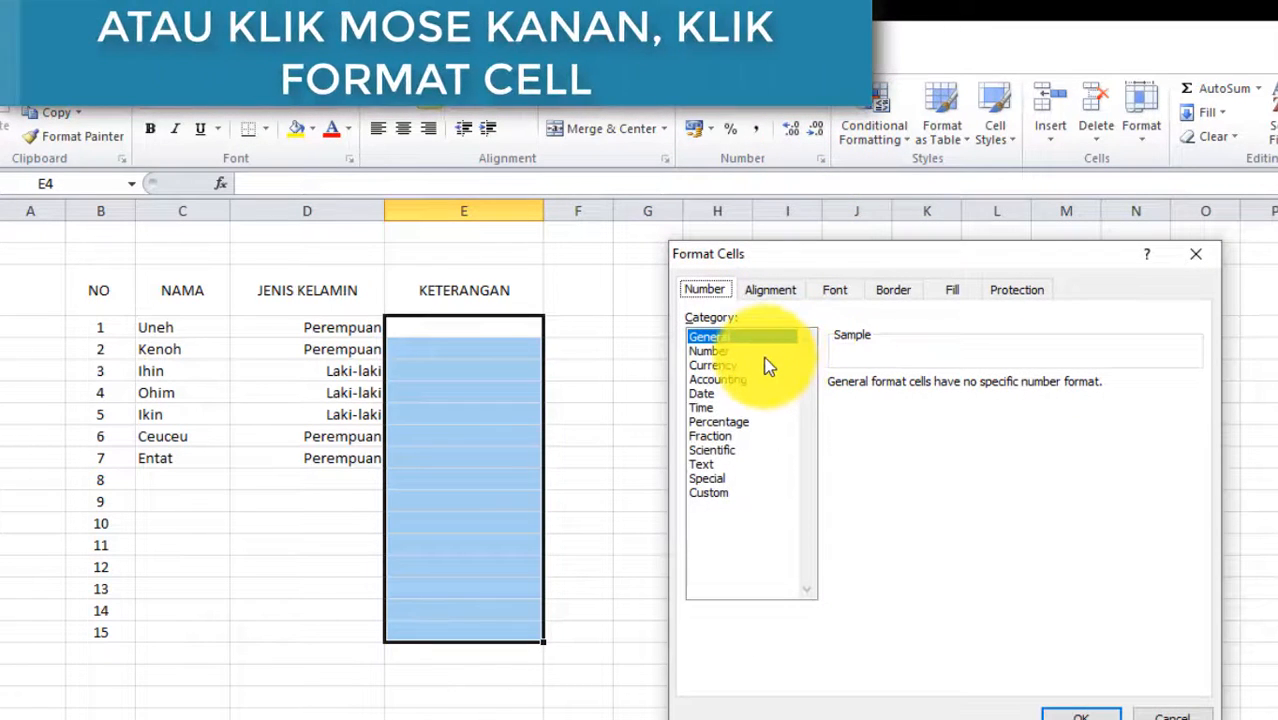
{"action": "left_click", "coordinate": [731, 493]}
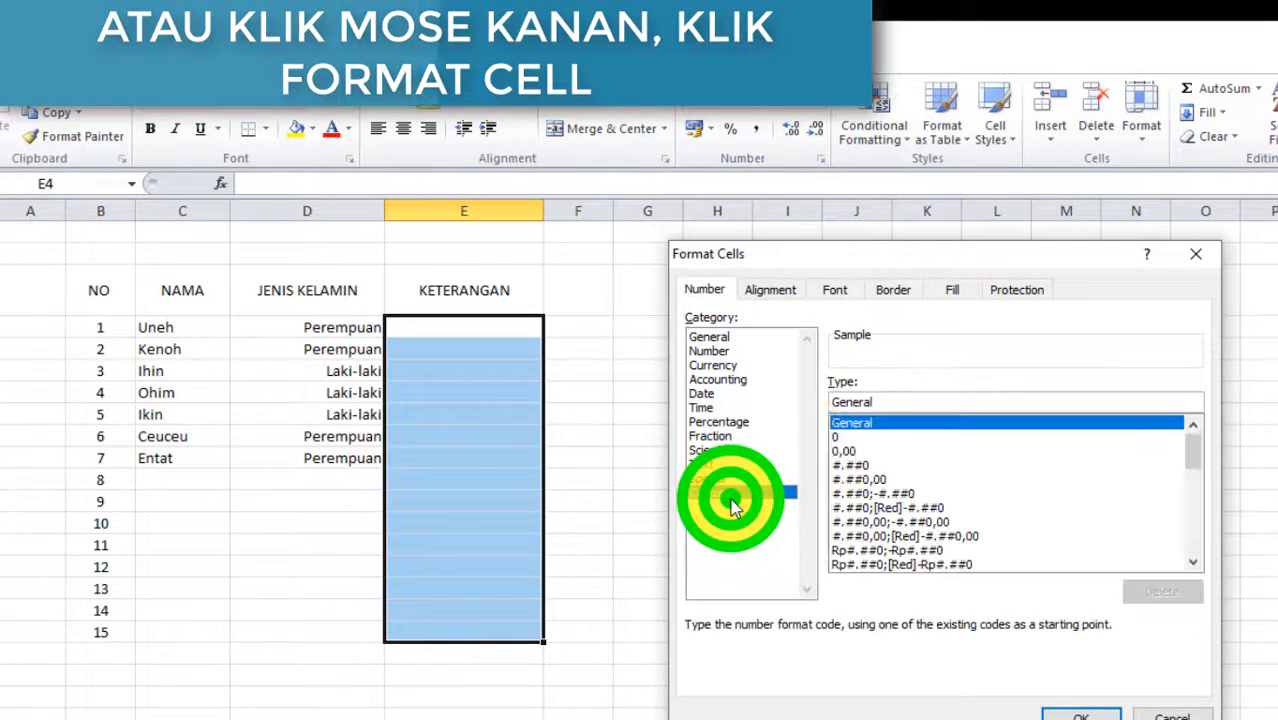
{"action": "double_click", "coordinate": [875, 404]}
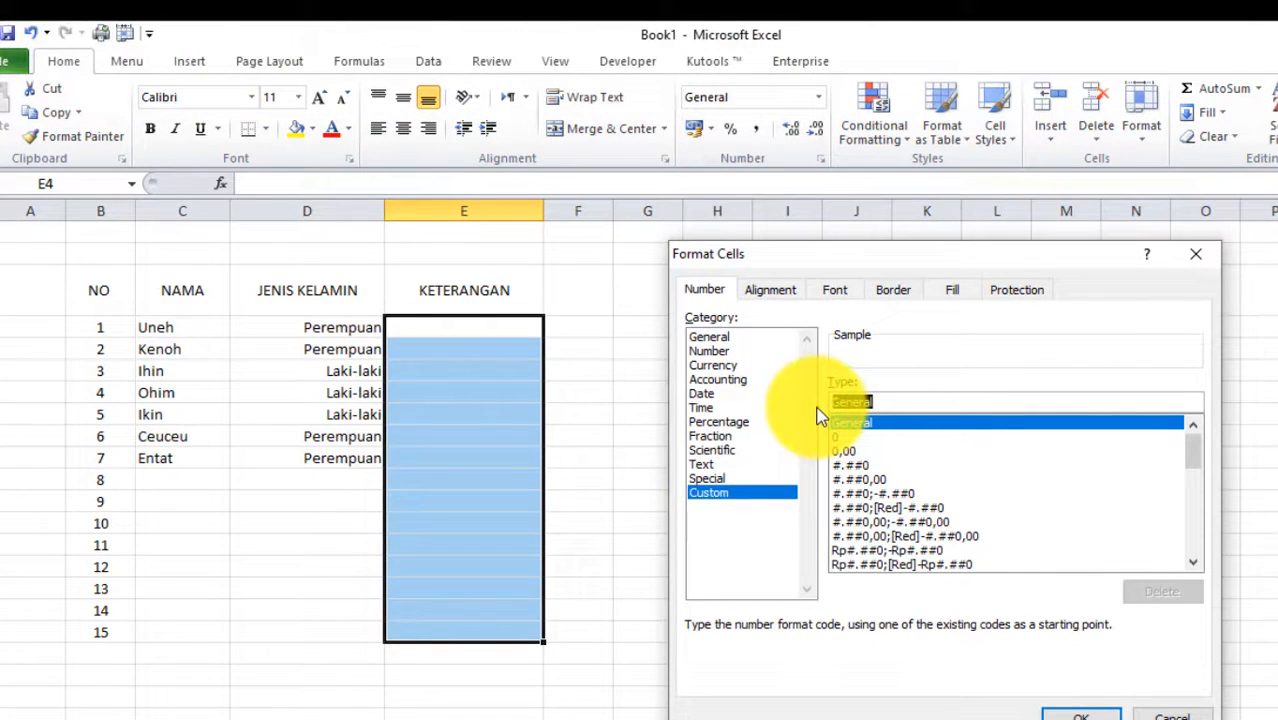
{"action": "key", "text": "BackSpace"}
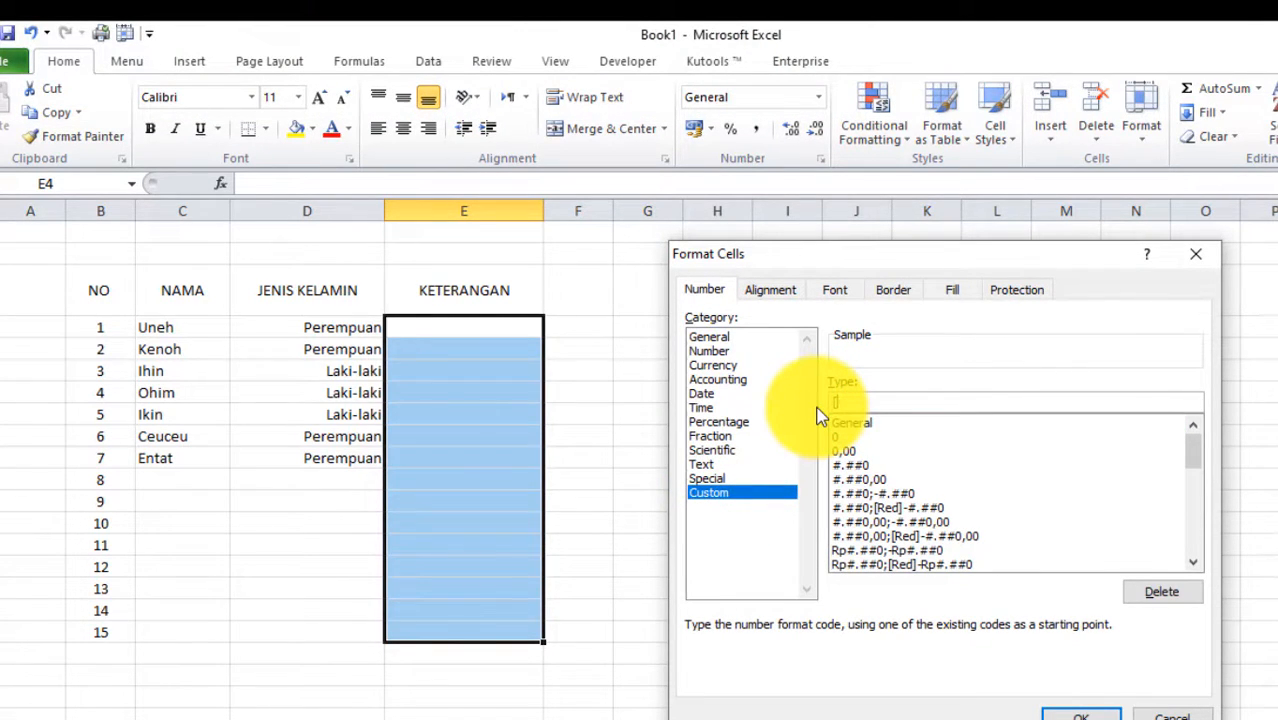
Try to apply the custom format code [=1]"Pondok"[=2]"luar Pondok" to the selected KETERANGAN cells.
{"action": "type", "text": "[=1]"}
{"action": "type", "text": "]"}
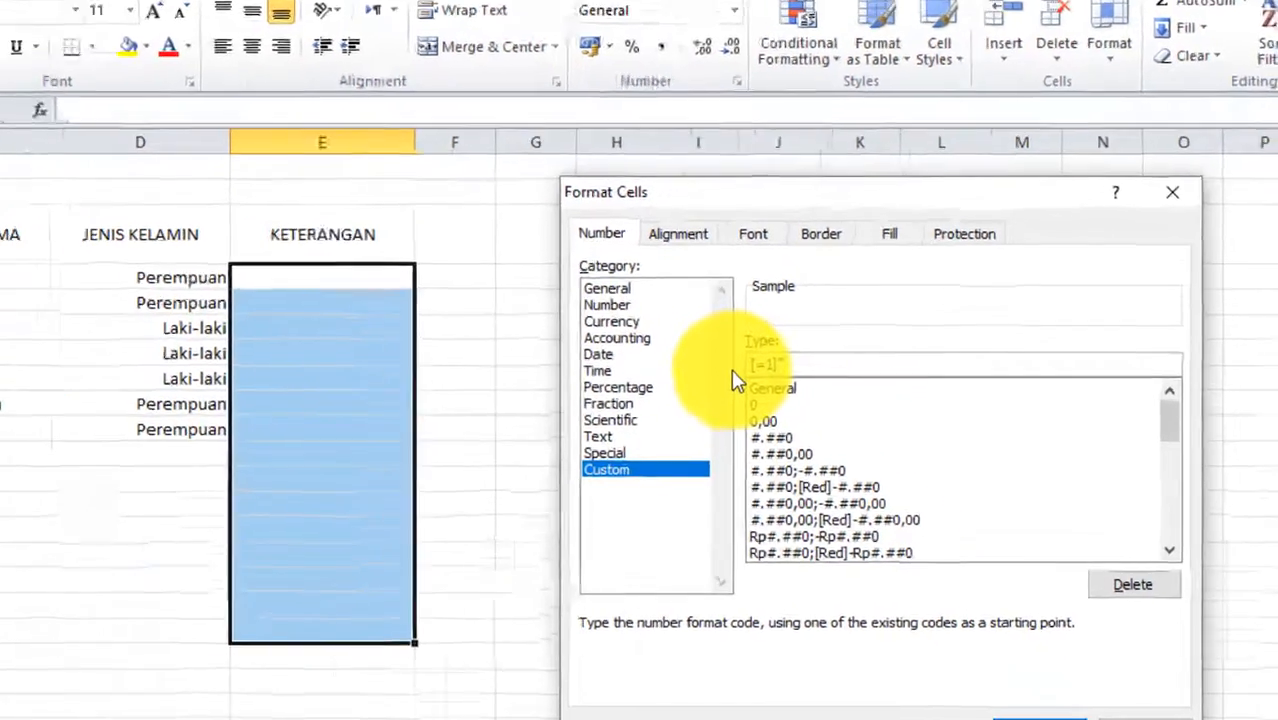
{"action": "type", "text": " \"Pondok"}
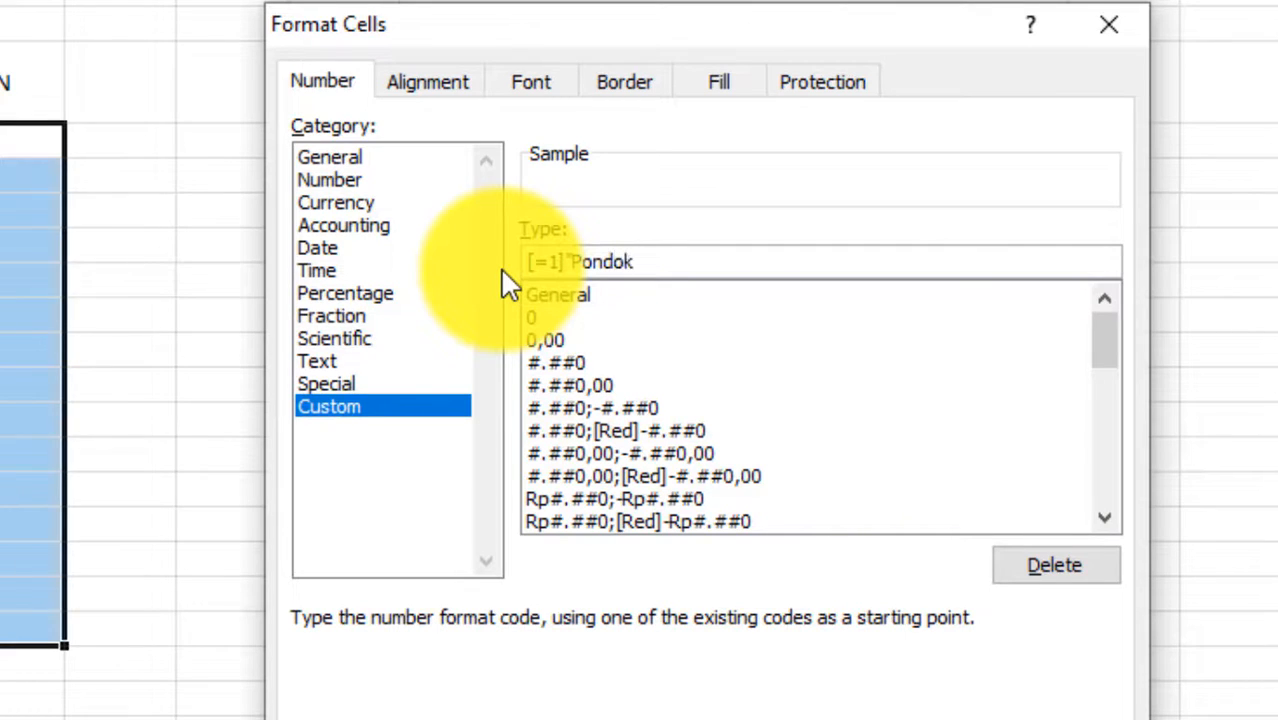
{"action": "type", "text": "\"[2"}
{"action": "key", "text": "Left"}
{"action": "type", "text": "="}
{"action": "key", "text": "Right"}
{"action": "type", "text": "]\"luar Pondok"}
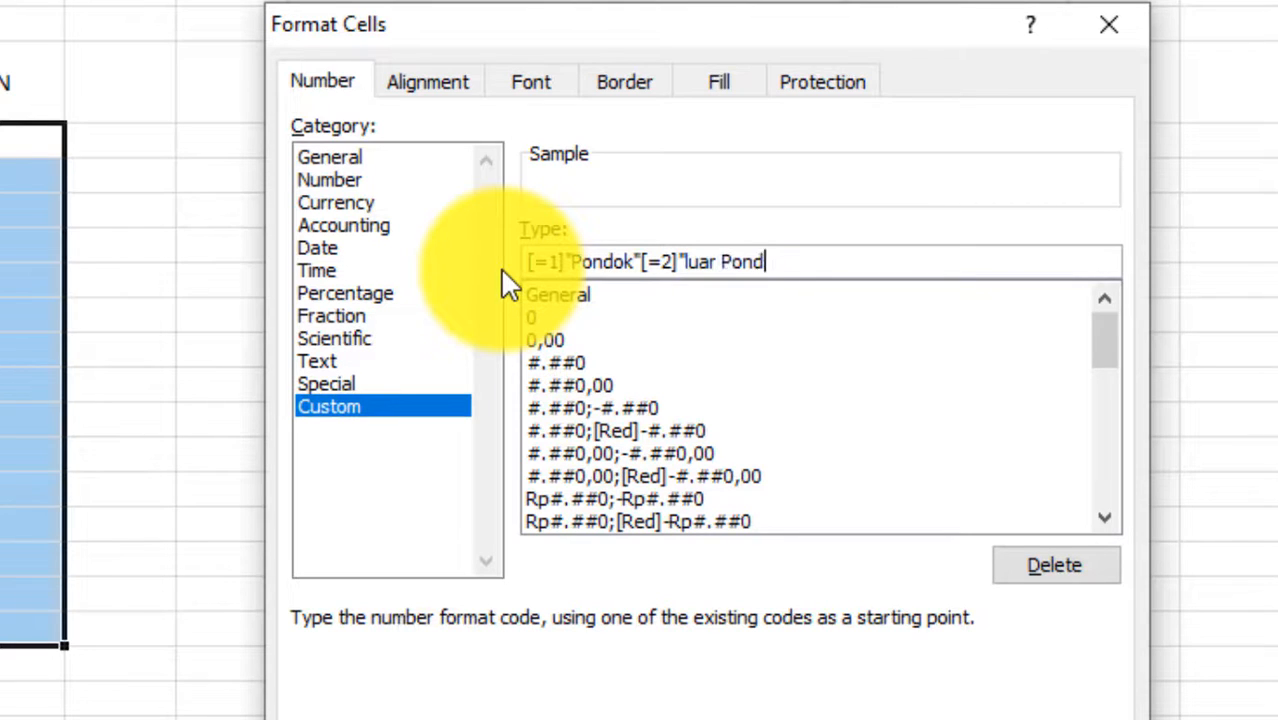
{"action": "type", "text": "\""}
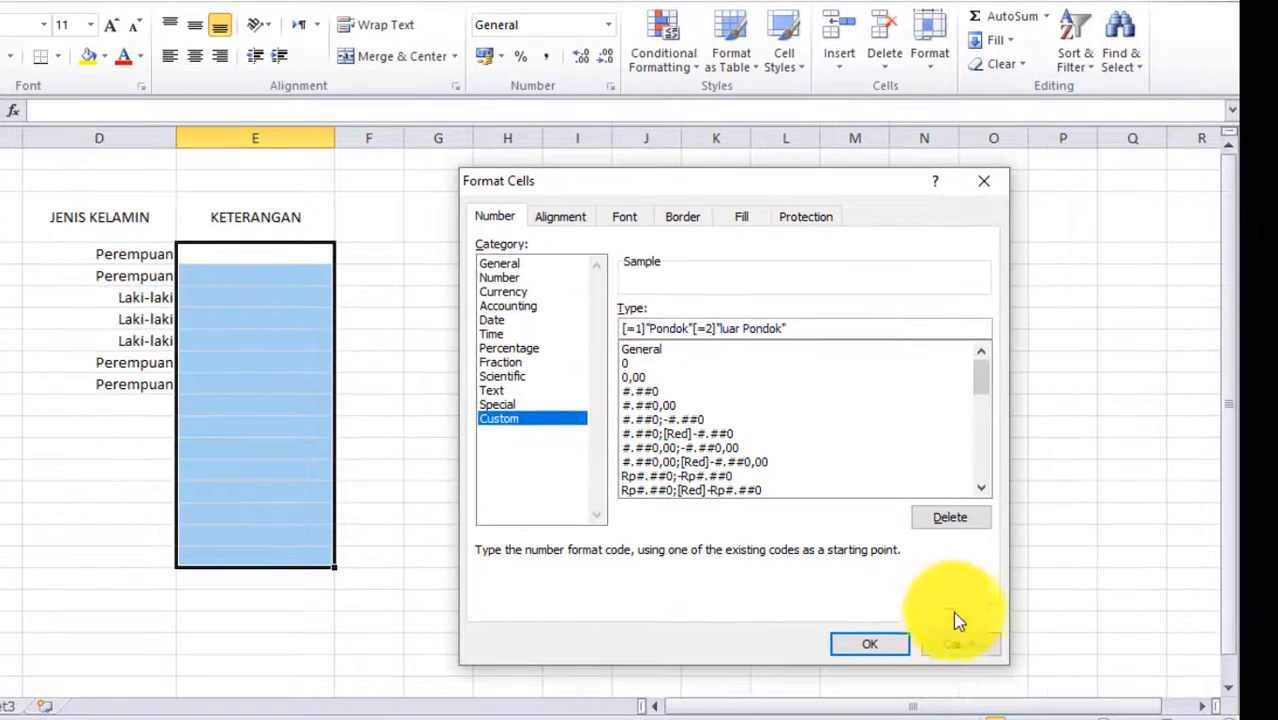
{"action": "left_click", "coordinate": [869, 644]}
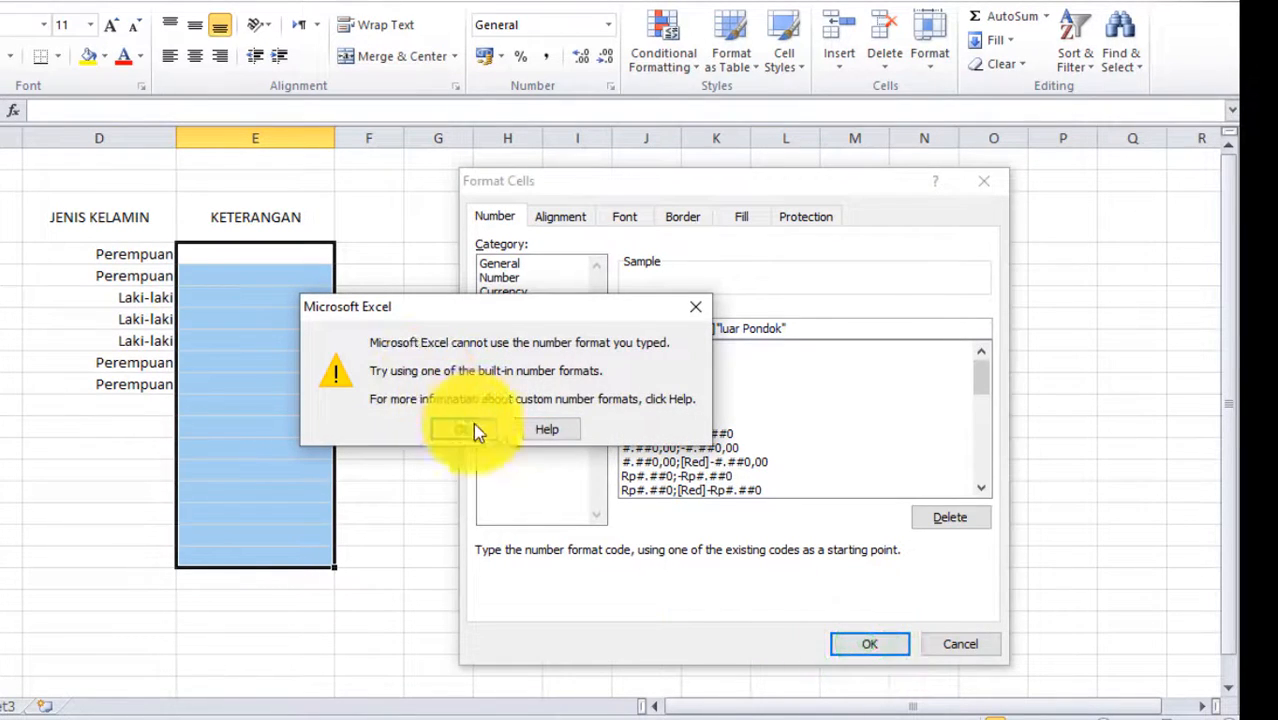
{"action": "left_click", "coordinate": [688, 305]}
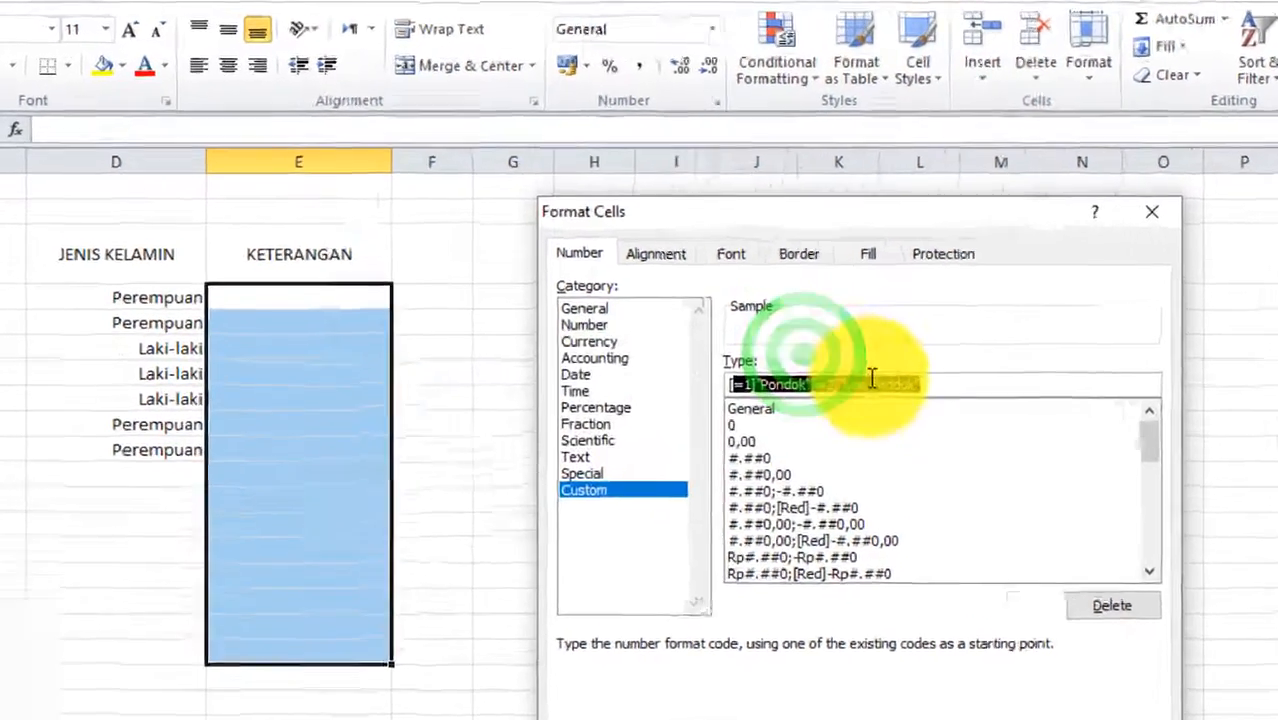
Insert a semicolon between "Pondok" and [=2] in the custom format code and apply it to the selected cells.
{"action": "left_click", "coordinate": [744, 328]}
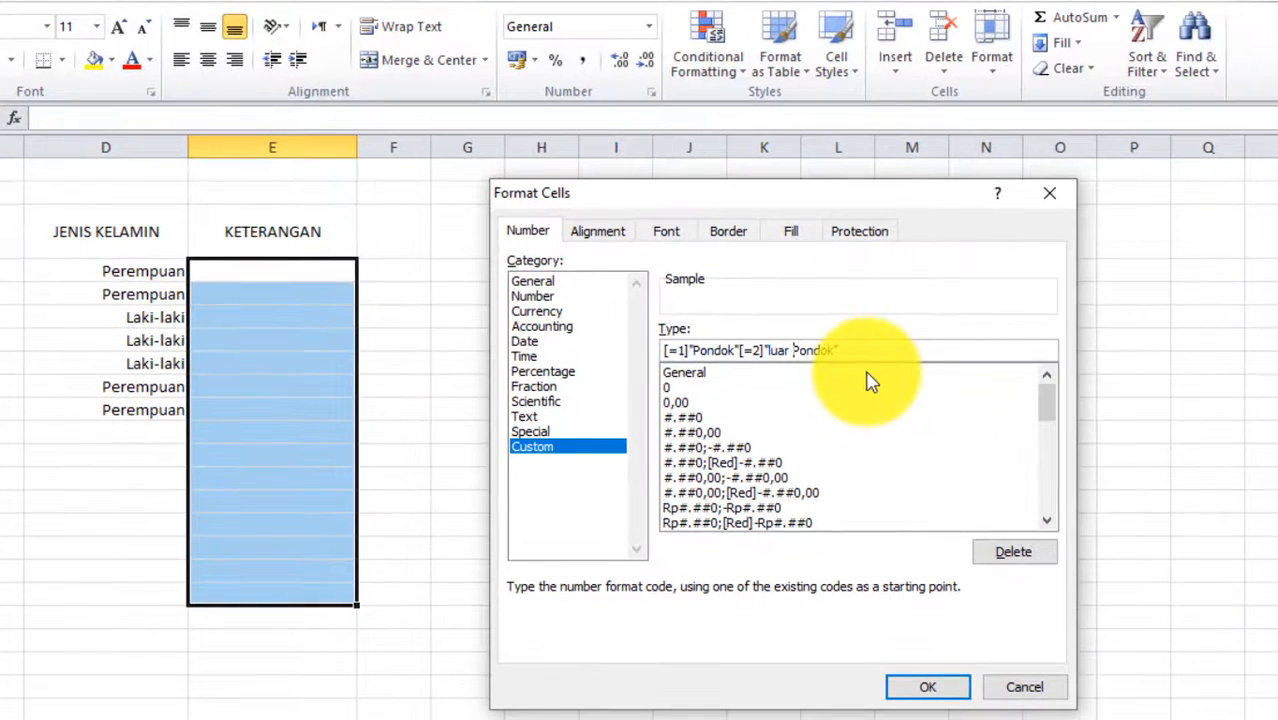
{"action": "key", "text": "Left"}
{"action": "key", "text": "Left"}
{"action": "key", "text": "Left"}
{"action": "key", "text": "Left"}
{"action": "key", "text": "Left"}
{"action": "key", "text": "Left"}
{"action": "key", "text": "Left"}
{"action": "key", "text": "Left"}
{"action": "key", "text": "Left"}
{"action": "key", "text": "Left"}
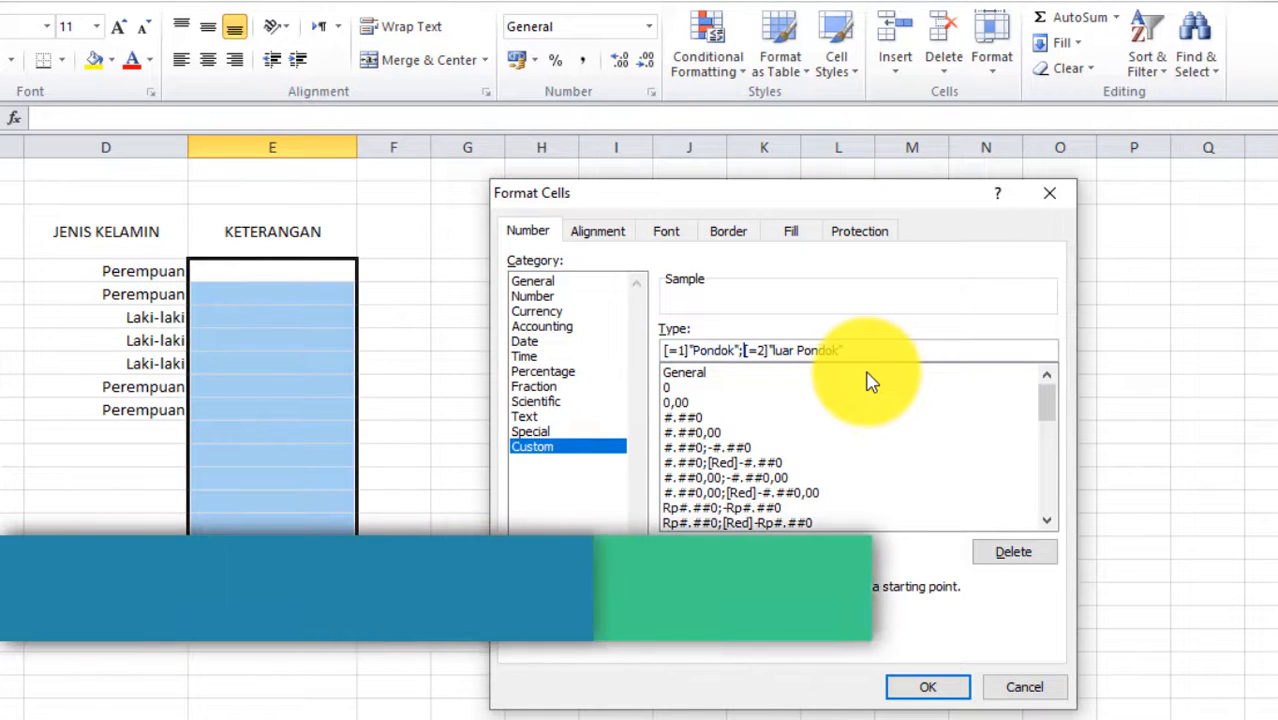
{"action": "type", "text": ";"}
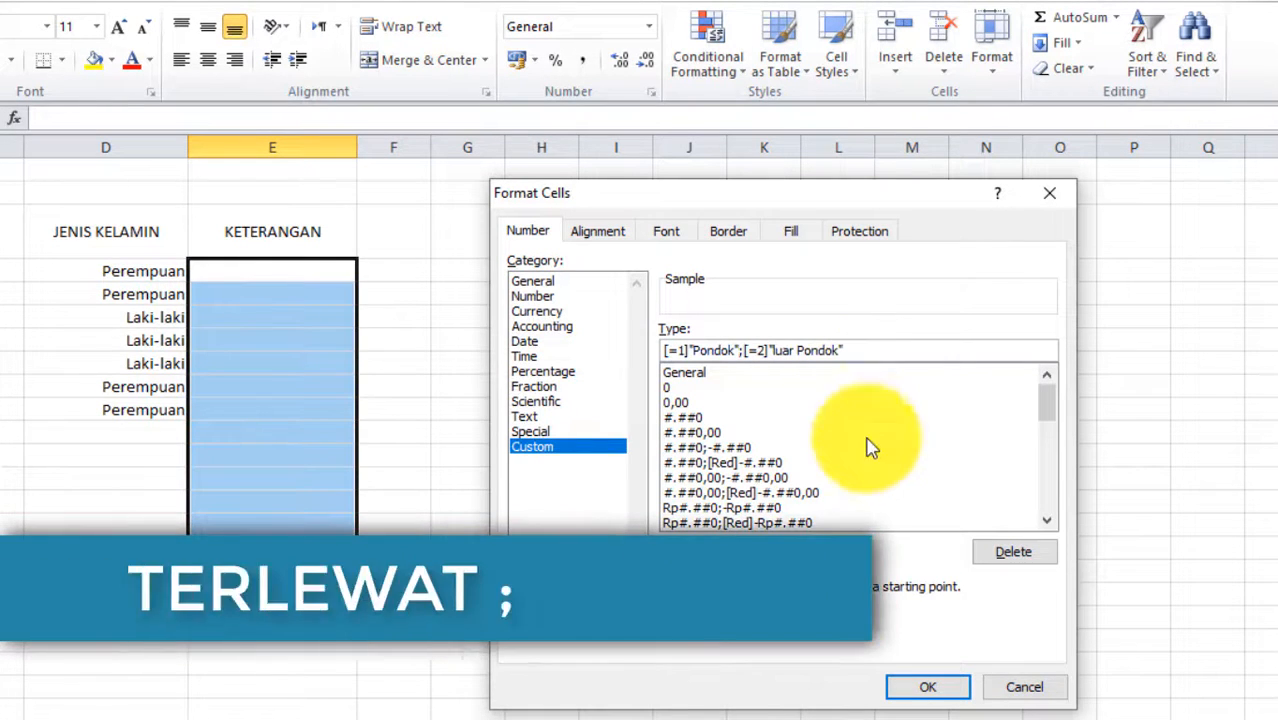
{"action": "left_click", "coordinate": [958, 690]}
Enter the code 1 in the KETERANGAN cells for numbers 1 and 2 (E4 and E5).
{"action": "left_click", "coordinate": [302, 271]}
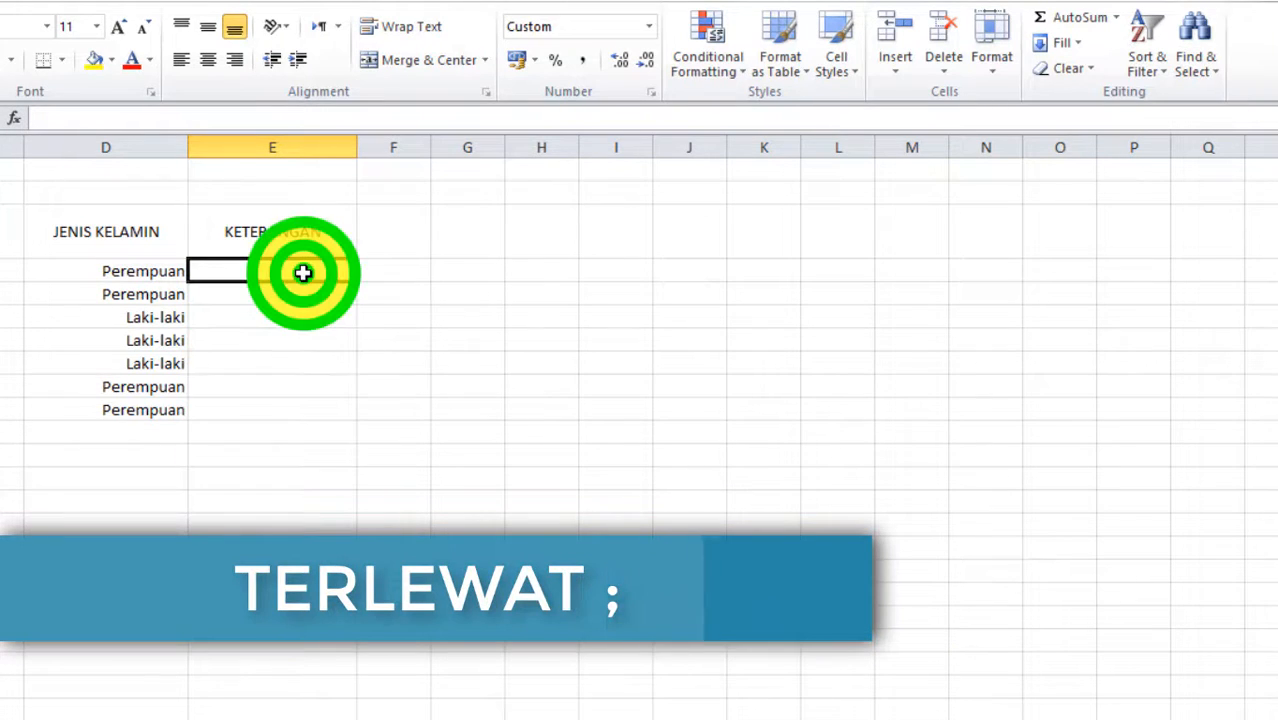
{"action": "type", "text": "1"}
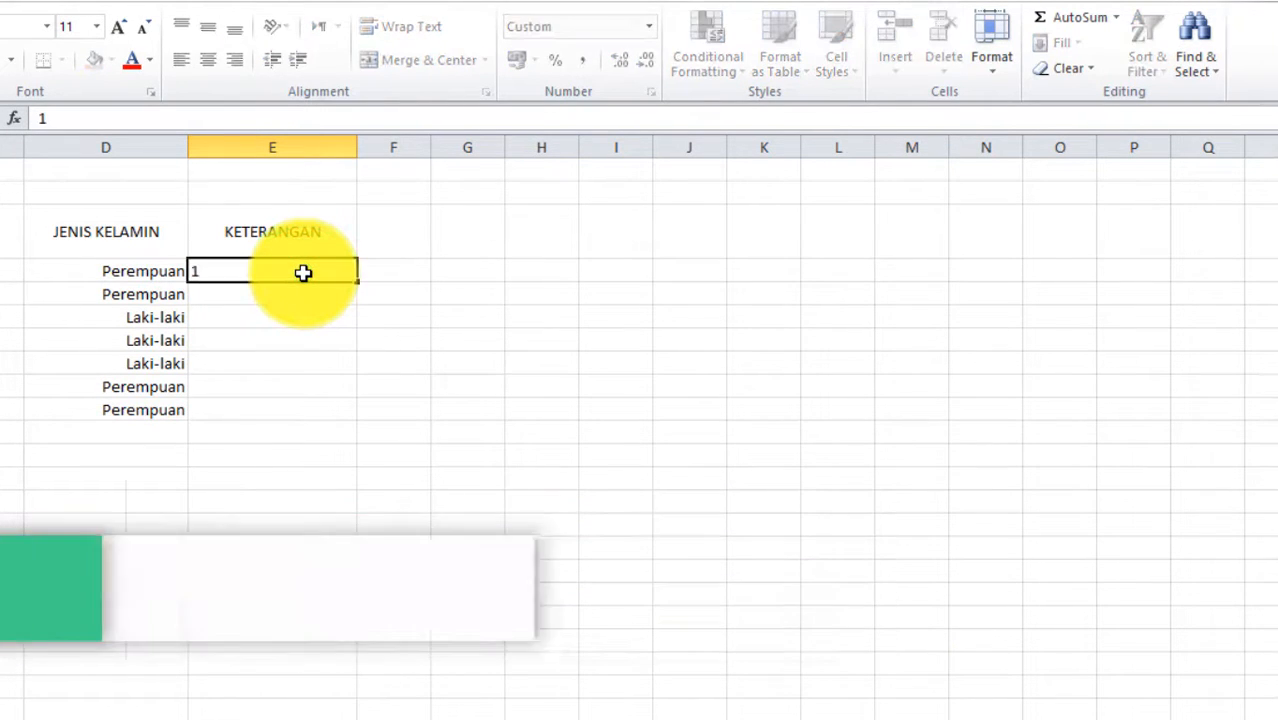
{"action": "key", "text": "Return"}
{"action": "type", "text": "1"}
{"action": "key", "text": "Return"}
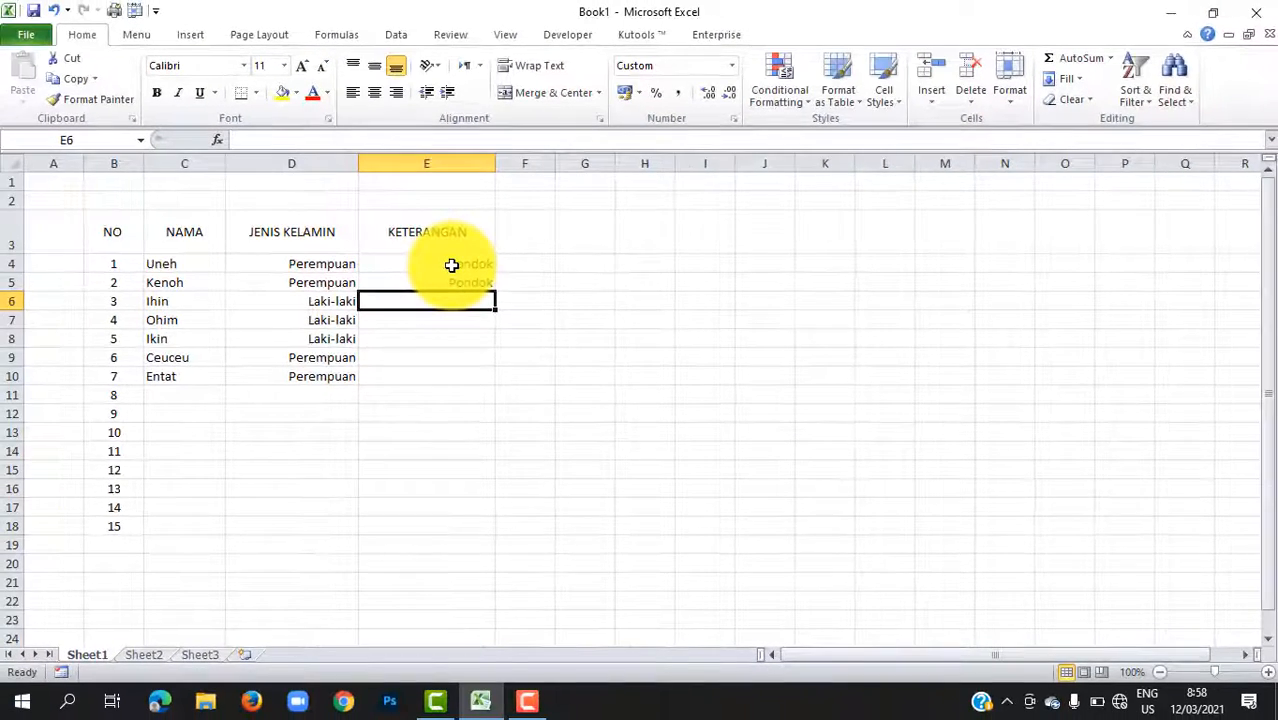
Enter the code 2 in the KETERANGAN cells for numbers 3 to 5 (E6 to E8).
{"action": "type", "text": "2"}
{"action": "key", "text": "Return"}
{"action": "type", "text": "2"}
{"action": "key", "text": "Return"}
{"action": "type", "text": "2"}
{"action": "key", "text": "Return"}
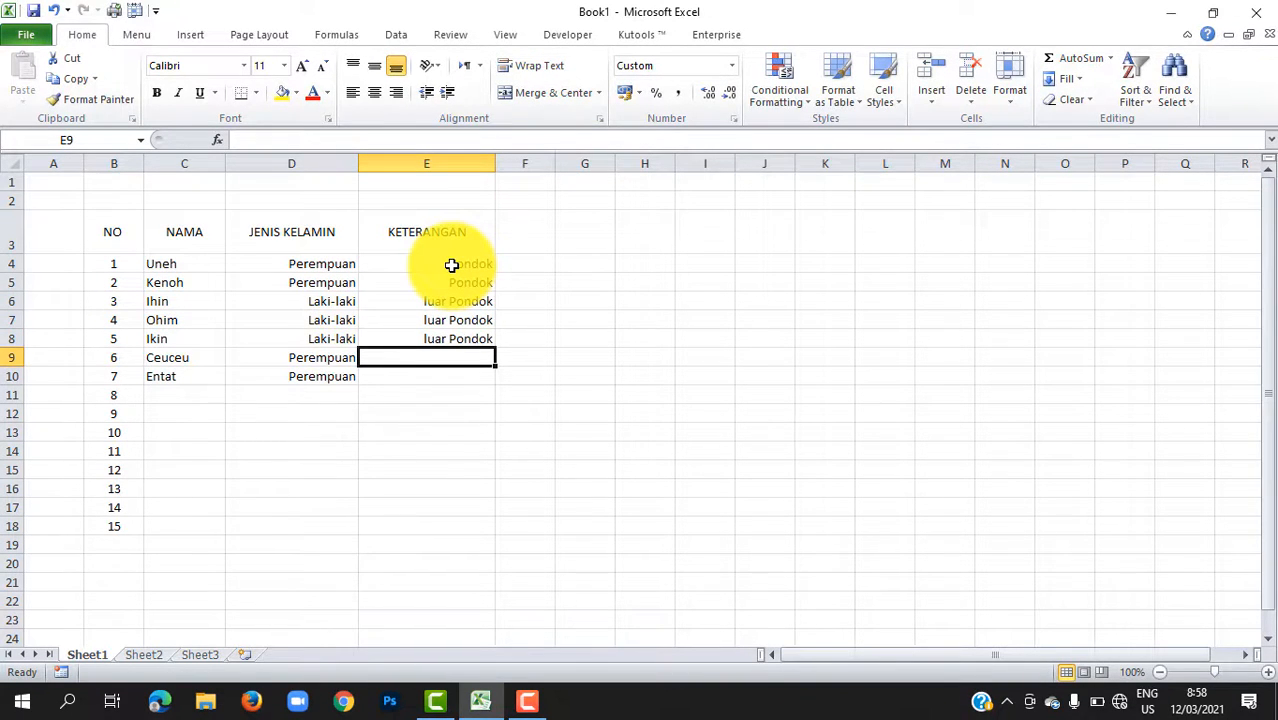
Enter the KETERANGAN code 2 for number 6 (E9) and the code 1 for number 7 (E10).
{"action": "type", "text": "l"}
{"action": "key", "text": "Return"}
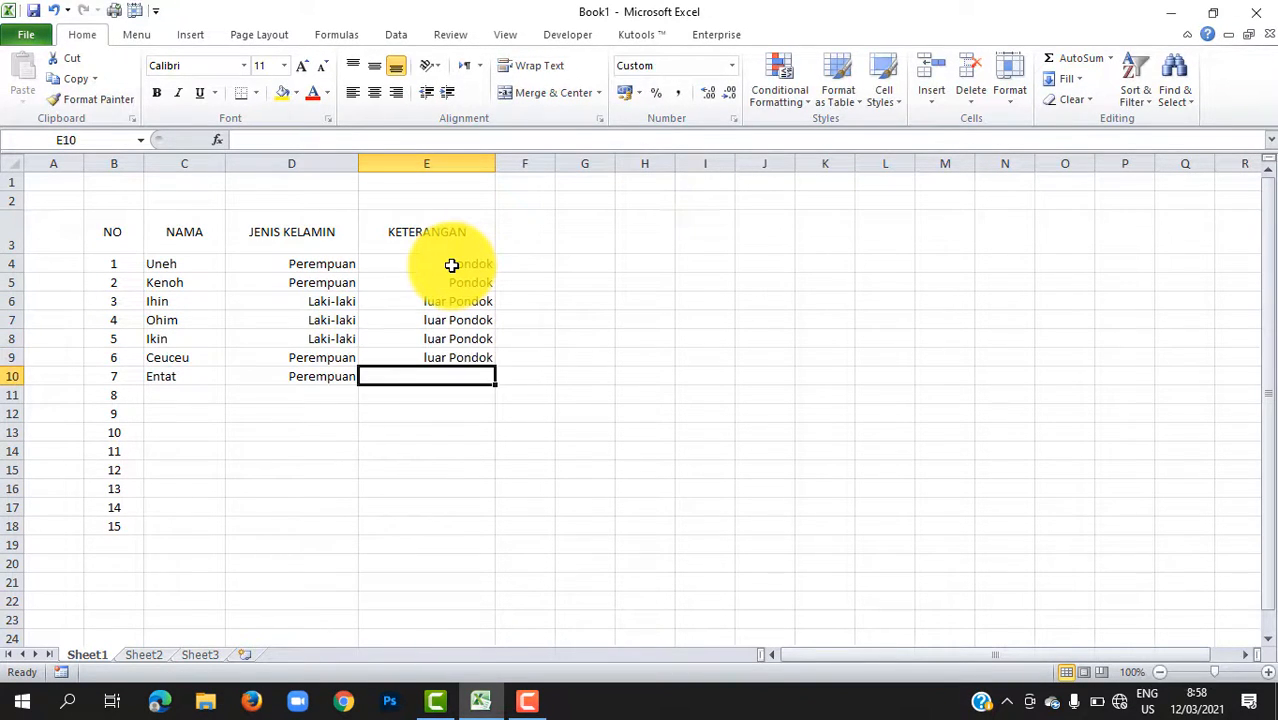
{"action": "type", "text": "P"}
{"action": "key", "text": "Return"}
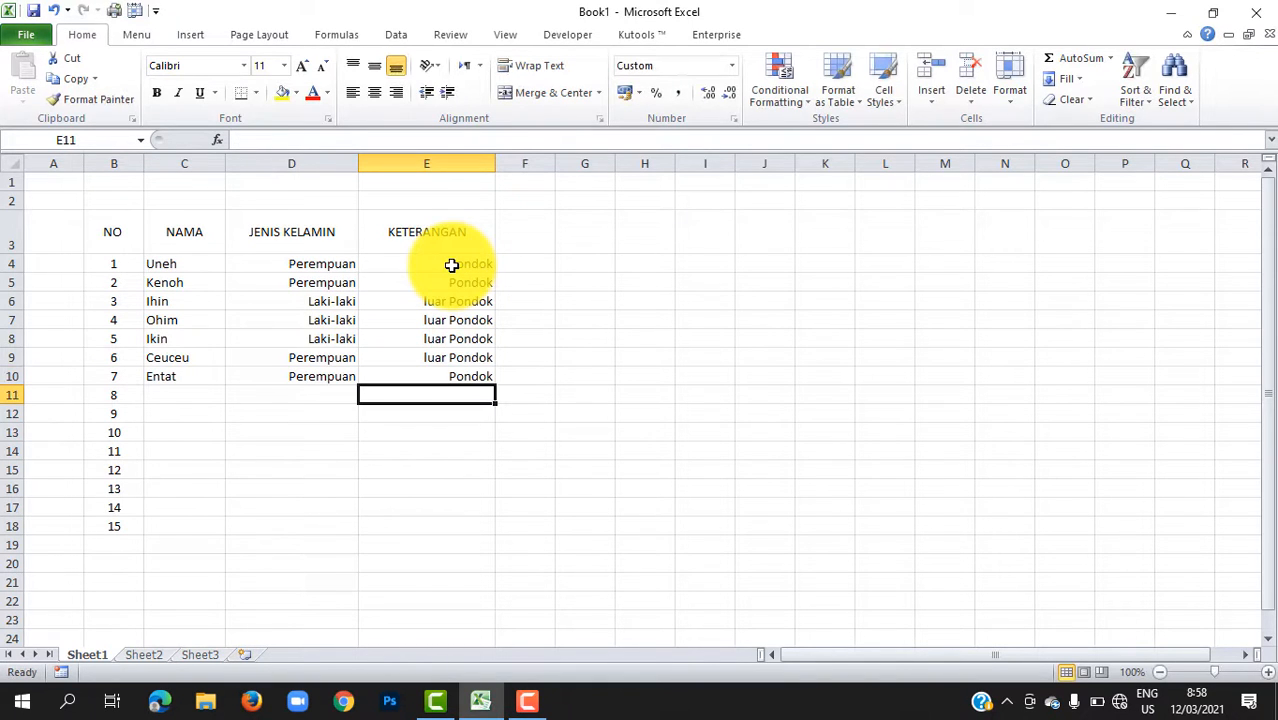
{"action": "left_click", "coordinate": [582, 264]}
Set a double-line outline border for the whole table, from the headers to number 15 (B3:E18).
{"action": "left_click_drag", "start_coordinate": [118, 230], "coordinate": [485, 524]}
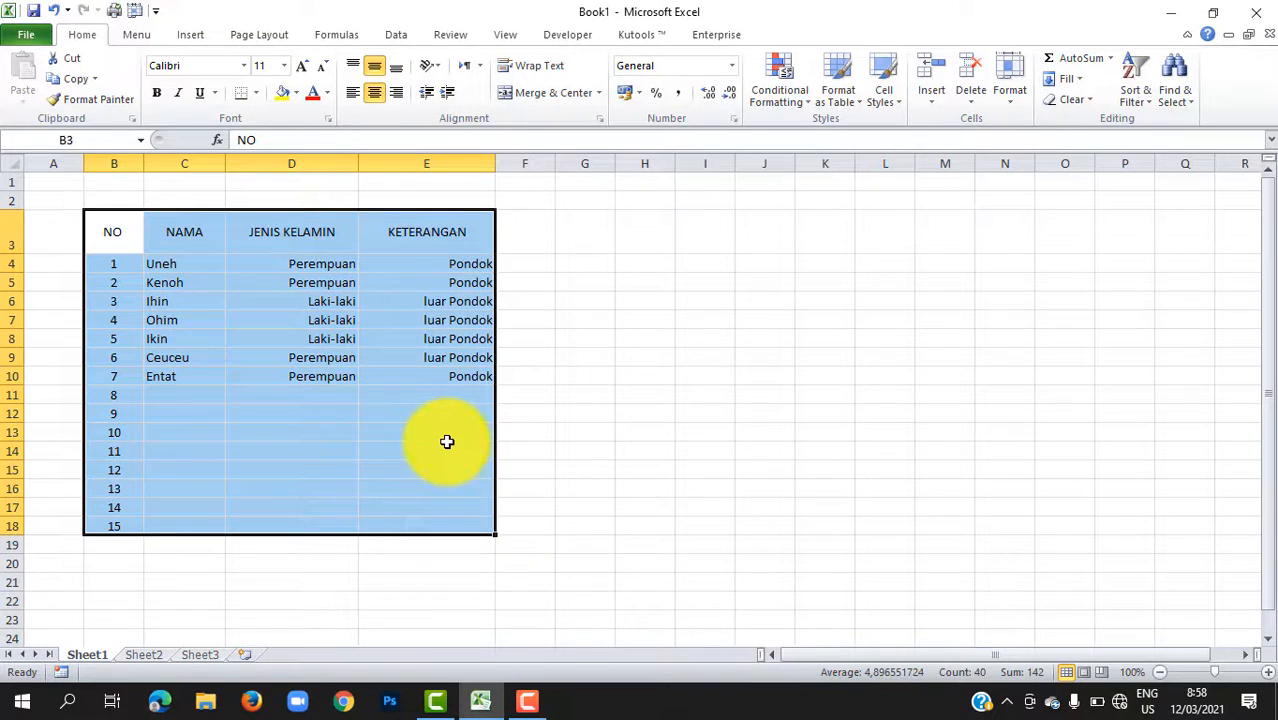
{"action": "right_click", "coordinate": [445, 441]}
{"action": "left_click", "coordinate": [506, 373]}
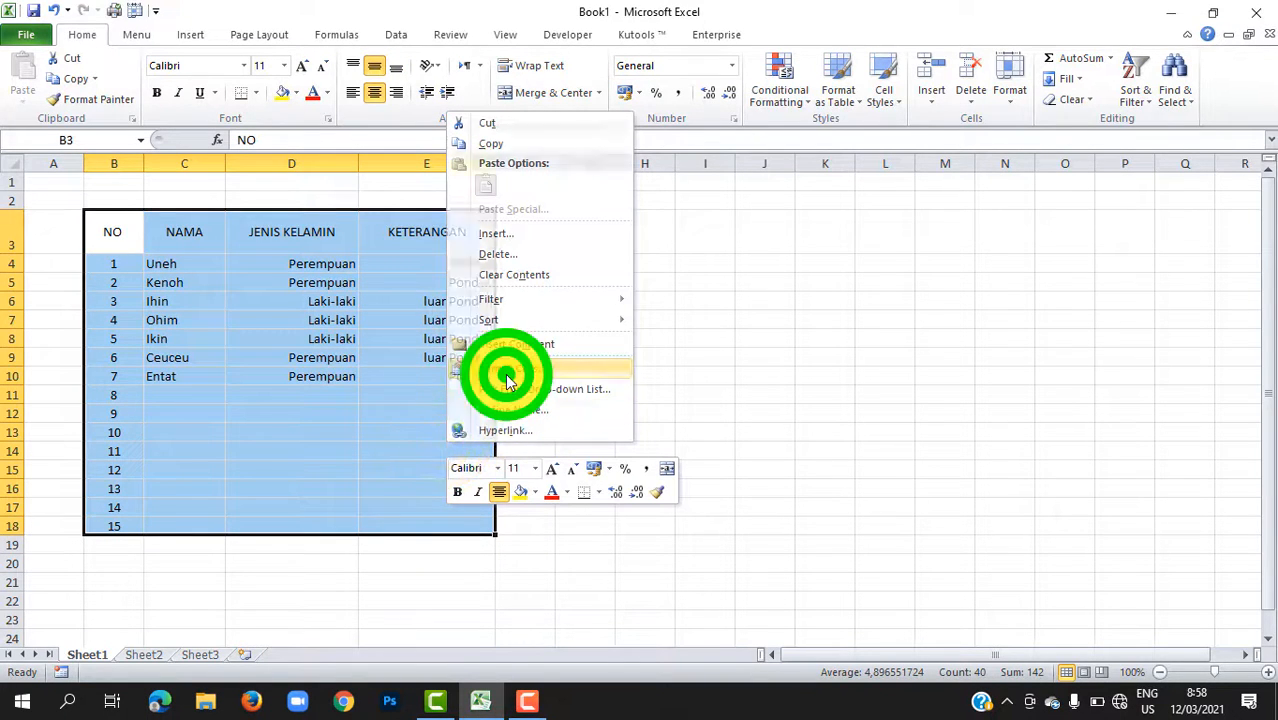
{"action": "left_click", "coordinate": [463, 190]}
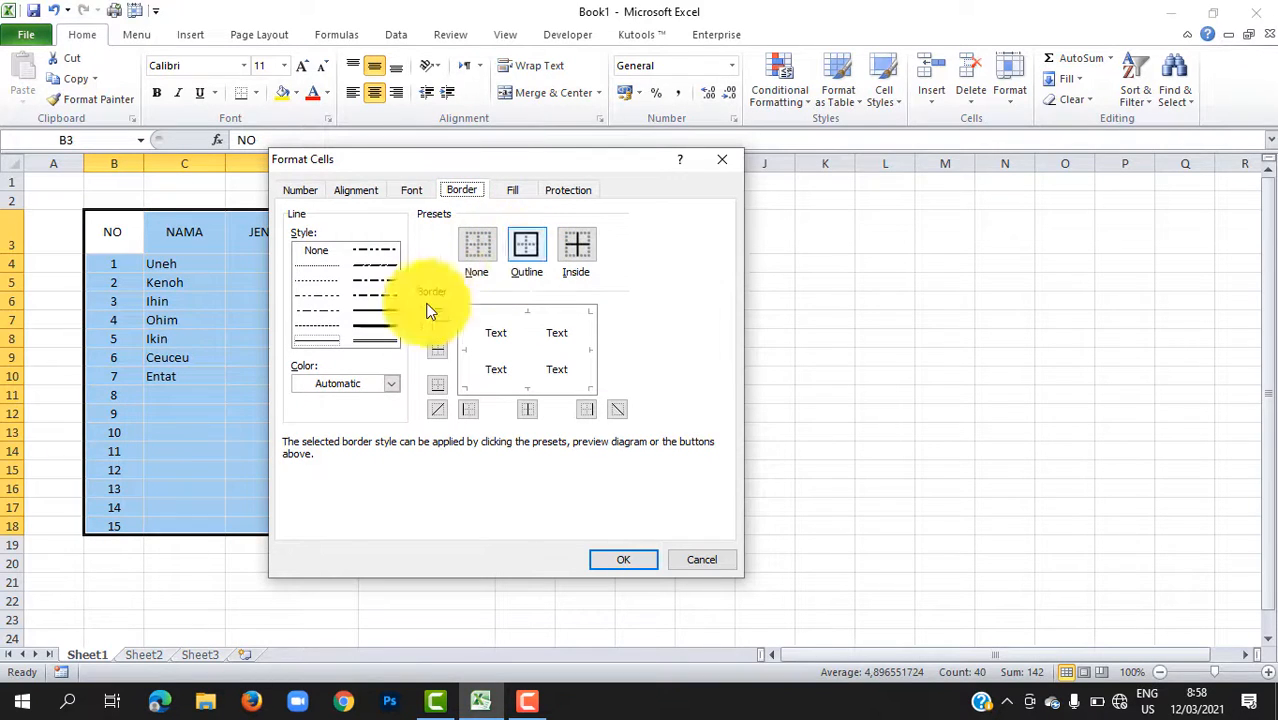
{"action": "left_click", "coordinate": [381, 340]}
{"action": "left_click", "coordinate": [525, 243]}
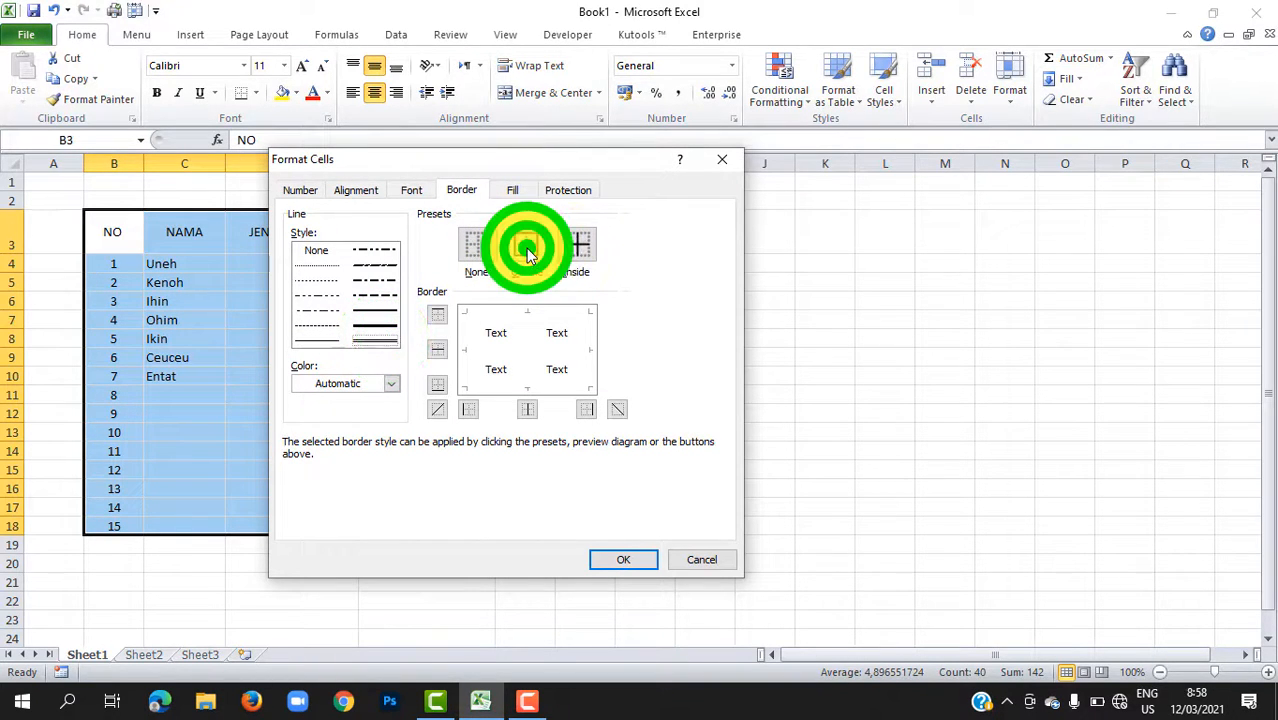
{"action": "left_click", "coordinate": [437, 315]}
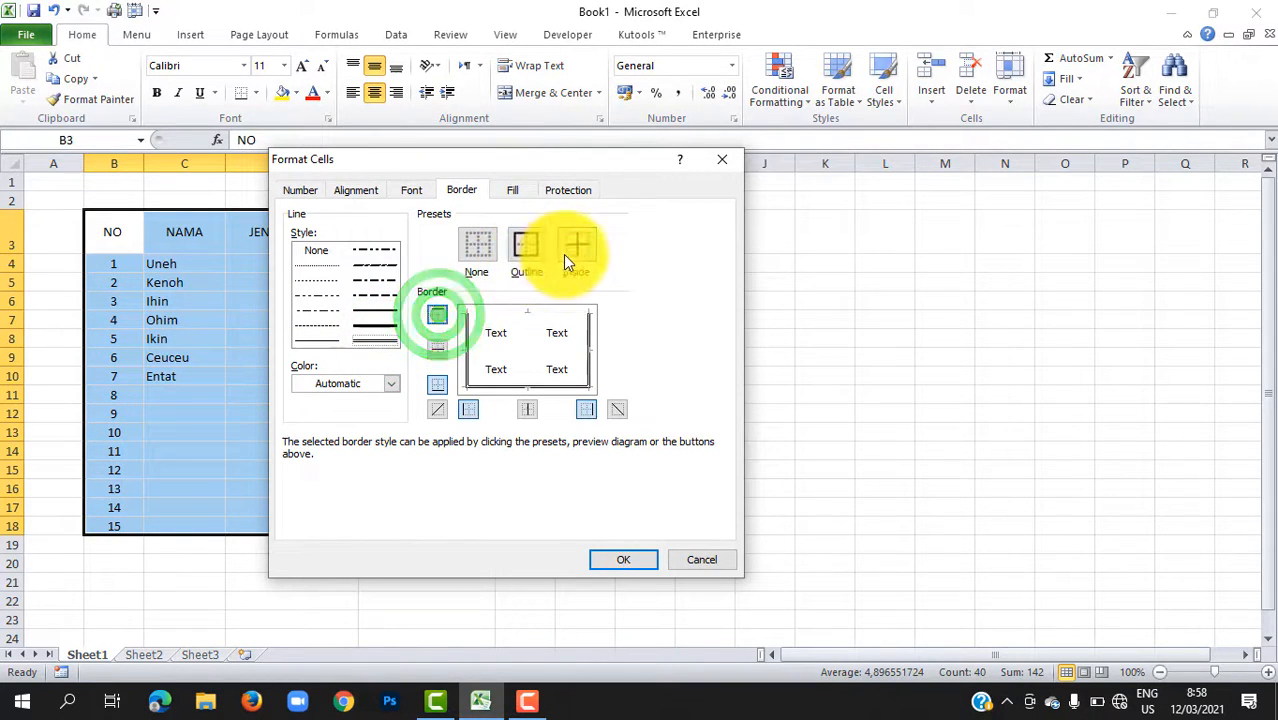
Set the table's inside borders to a thin single line, complete the double-line outline and apply the borders.
{"action": "left_click", "coordinate": [567, 256]}
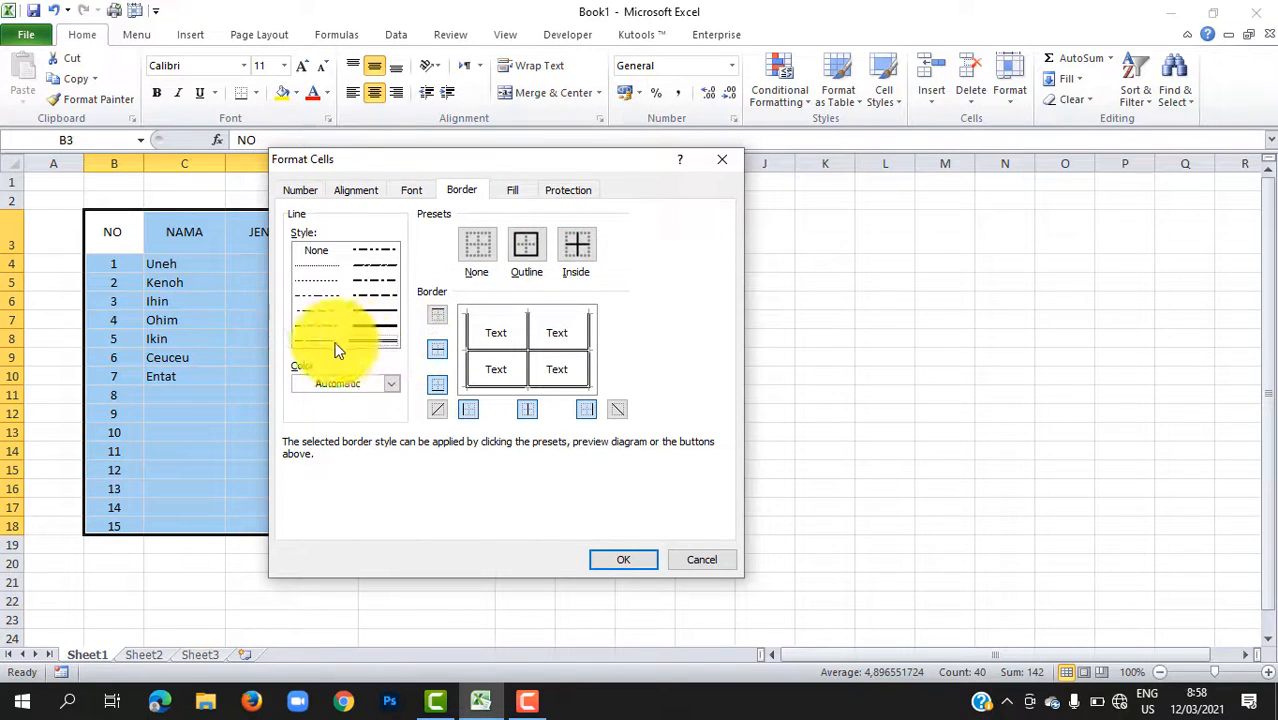
{"action": "left_click", "coordinate": [575, 250]}
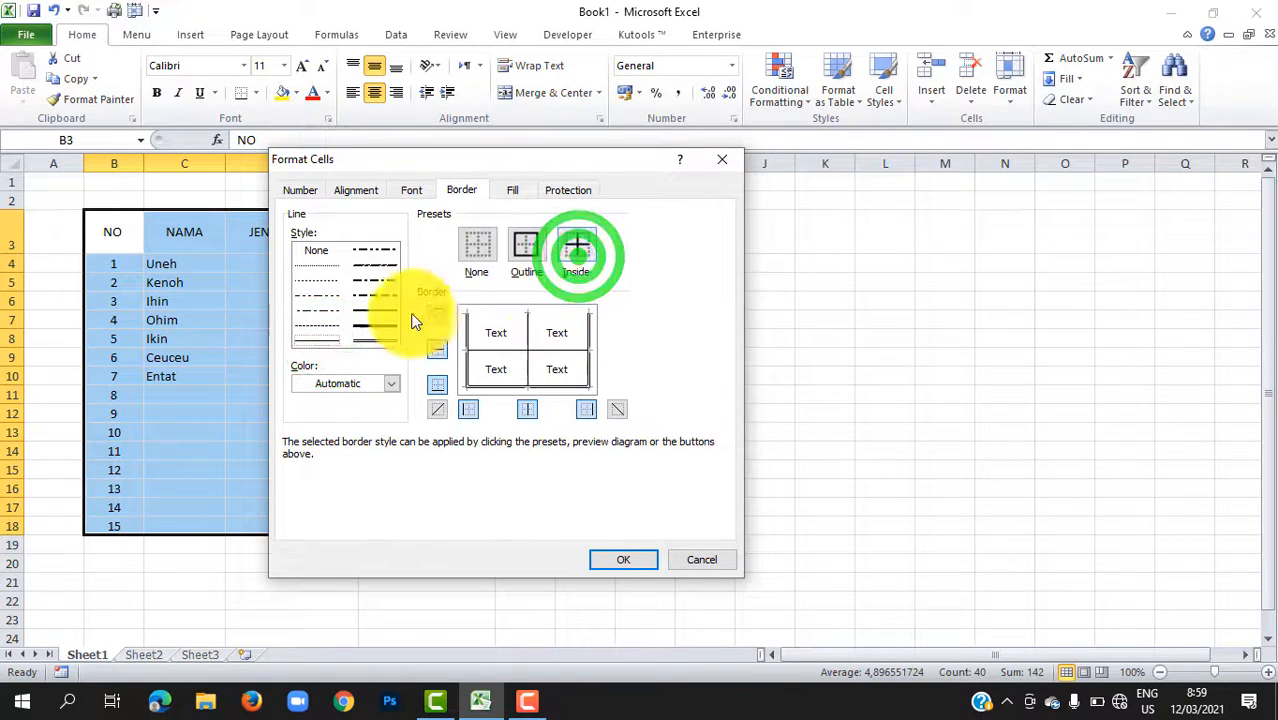
{"action": "left_click", "coordinate": [522, 247]}
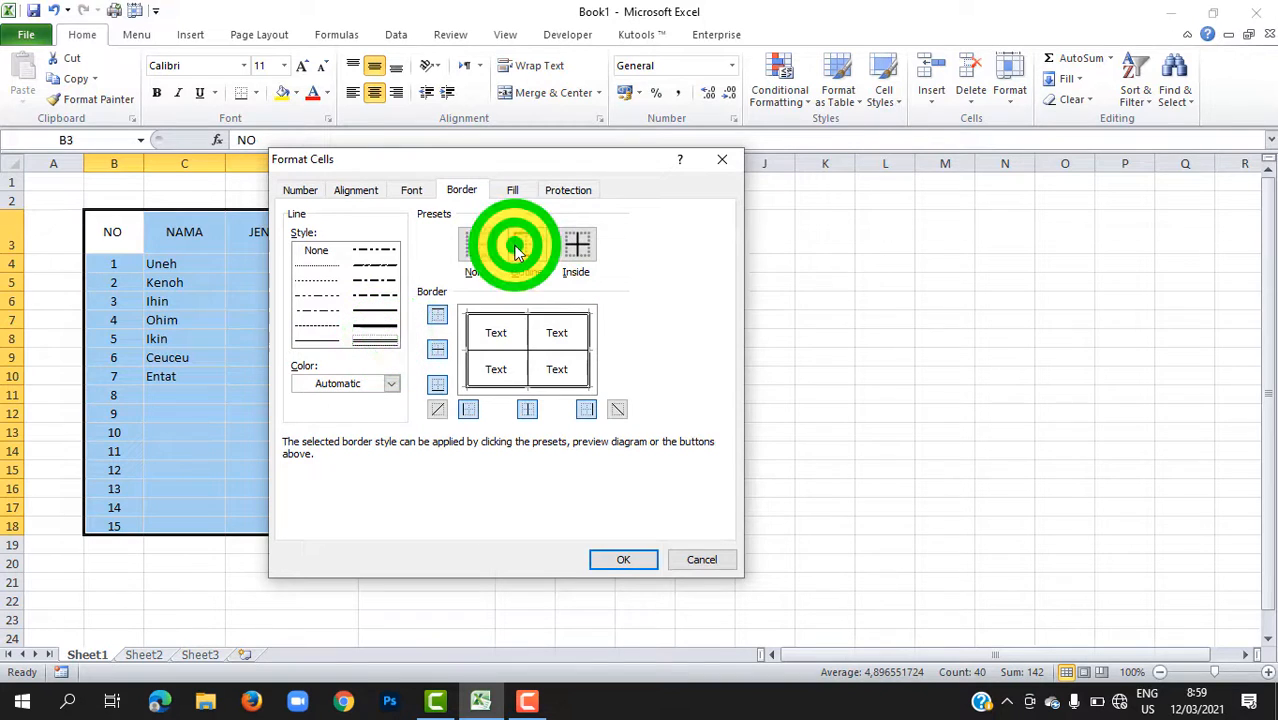
{"action": "left_click", "coordinate": [643, 562]}
{"action": "left_click", "coordinate": [644, 550]}
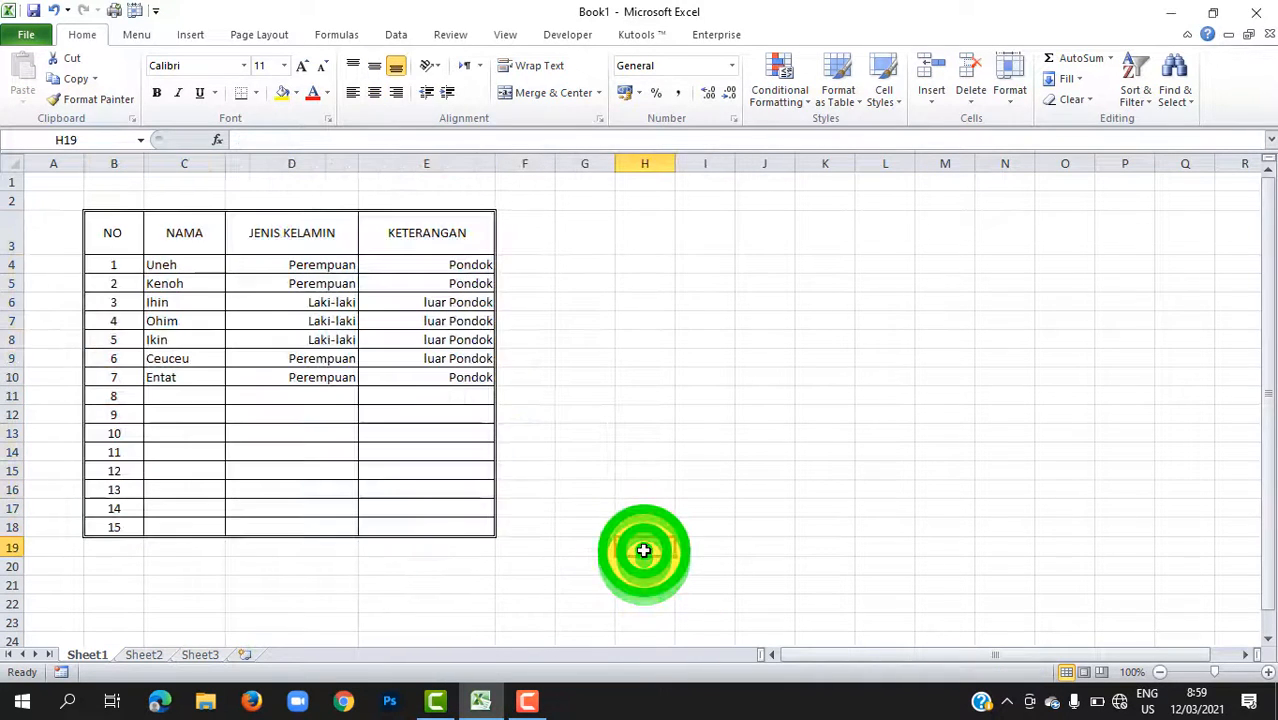
Set a thicker single line as the top border of the first data row (B4:E4), directly below the headers.
{"action": "left_click", "coordinate": [117, 259]}
{"action": "left_click_drag", "start_coordinate": [117, 259], "coordinate": [471, 257]}
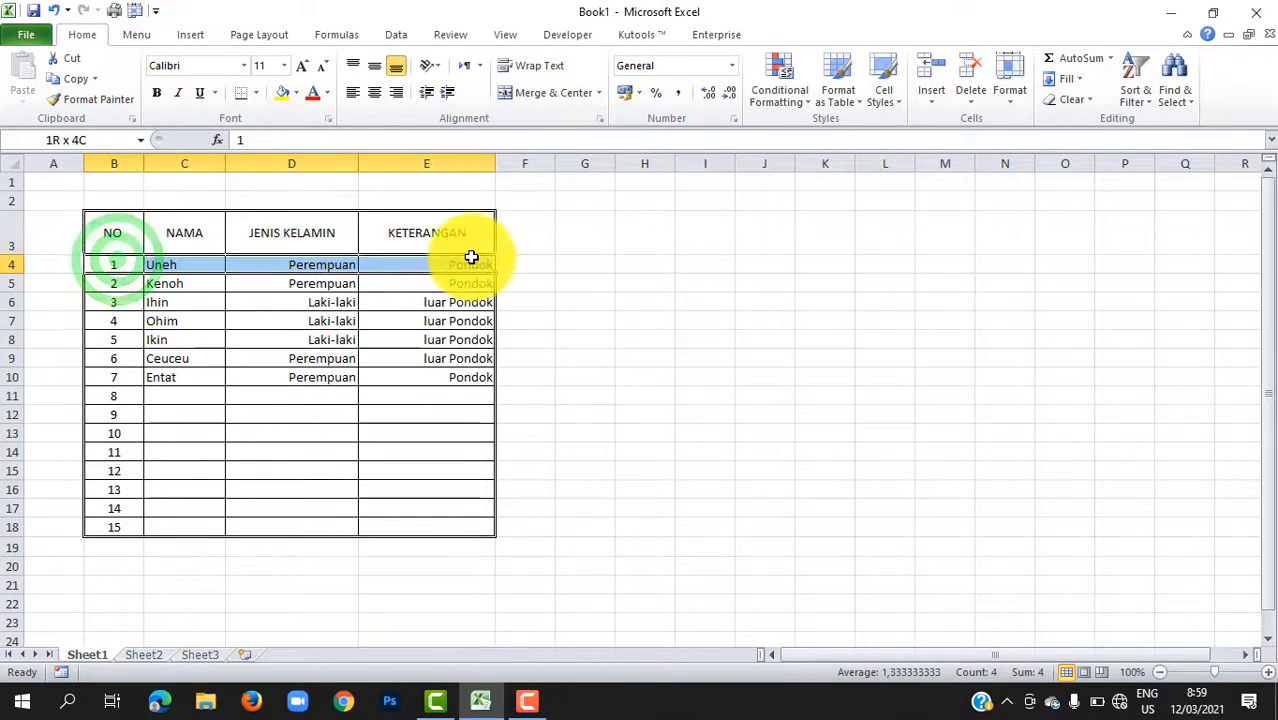
{"action": "right_click", "coordinate": [468, 264]}
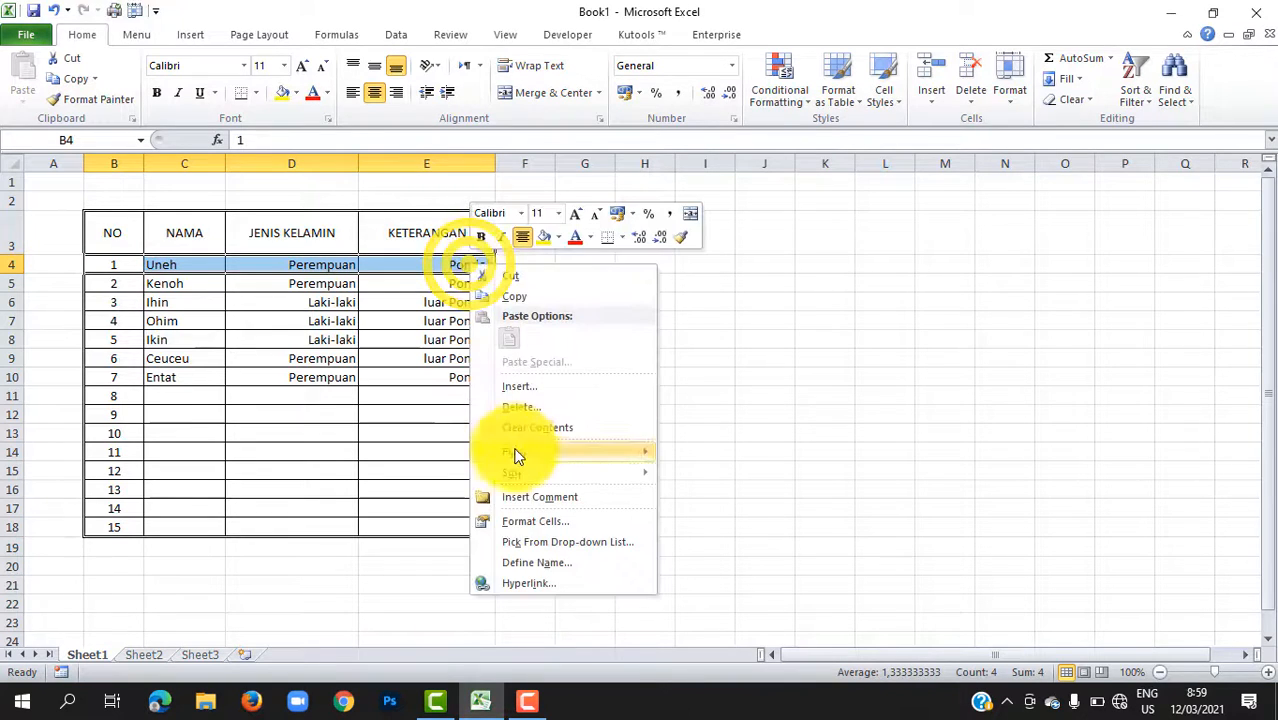
{"action": "left_click", "coordinate": [516, 522]}
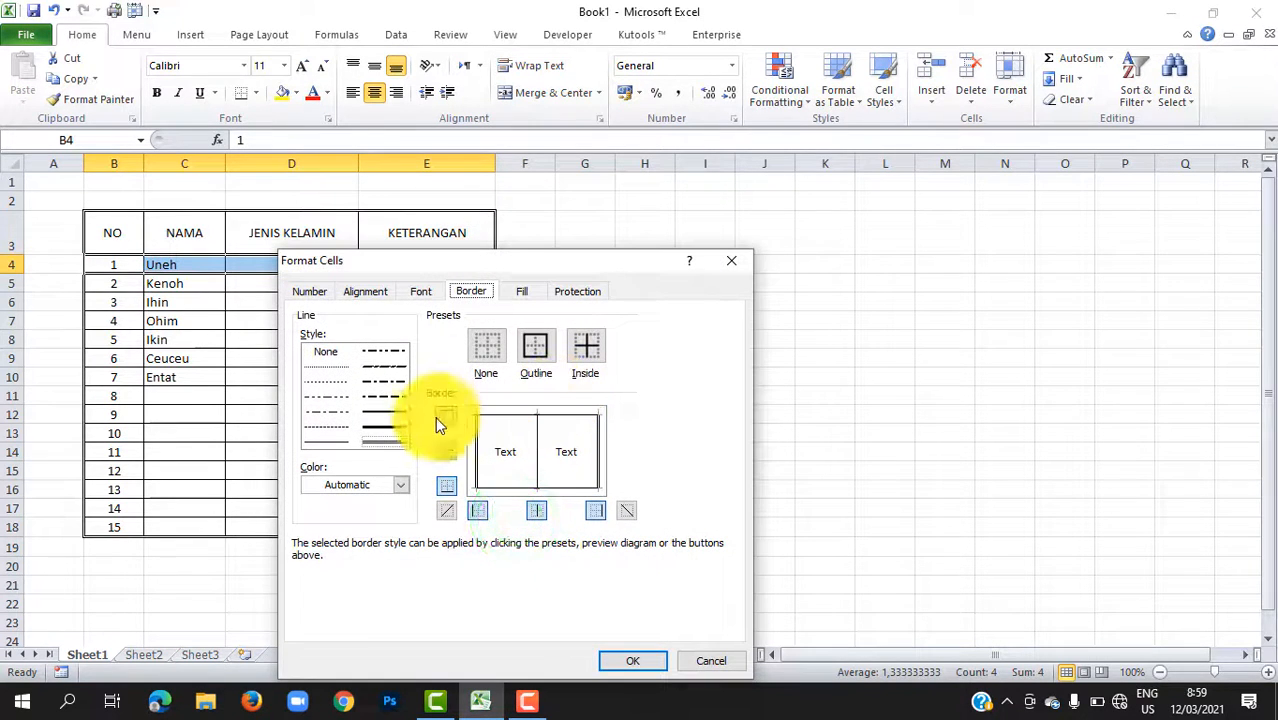
{"action": "left_click", "coordinate": [503, 413]}
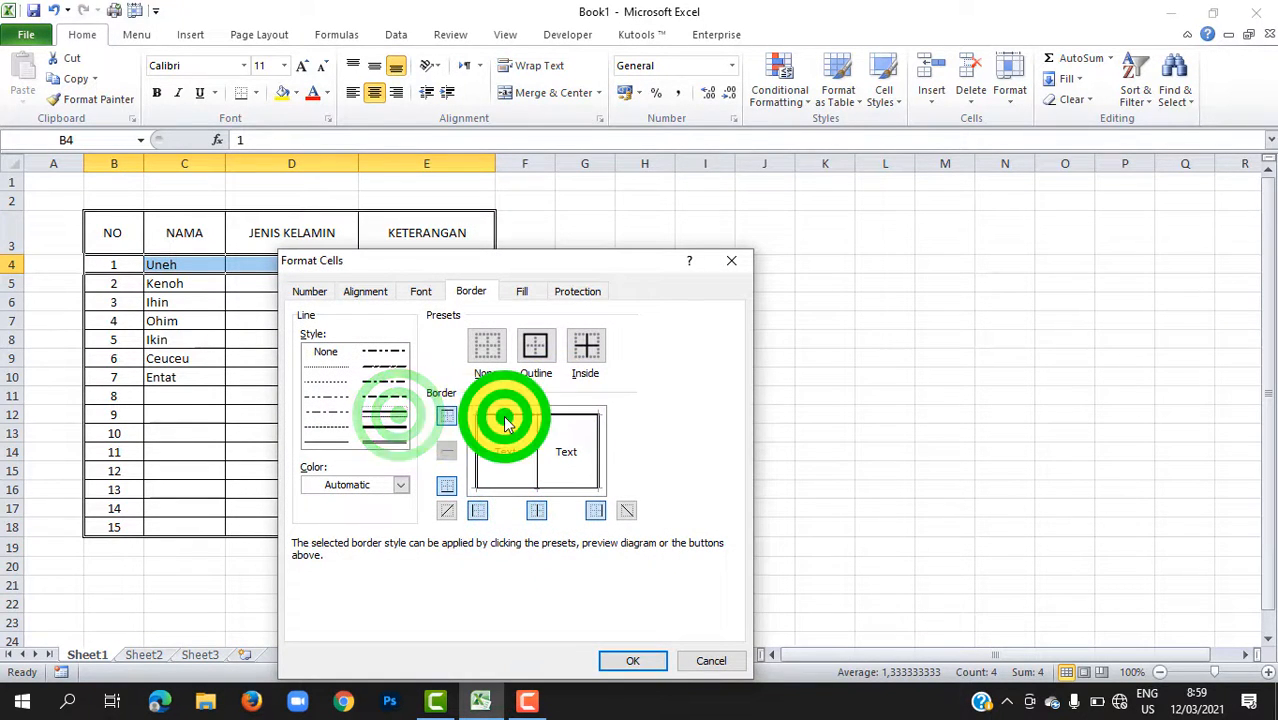
{"action": "left_click", "coordinate": [651, 662]}
{"action": "left_click", "coordinate": [706, 508]}
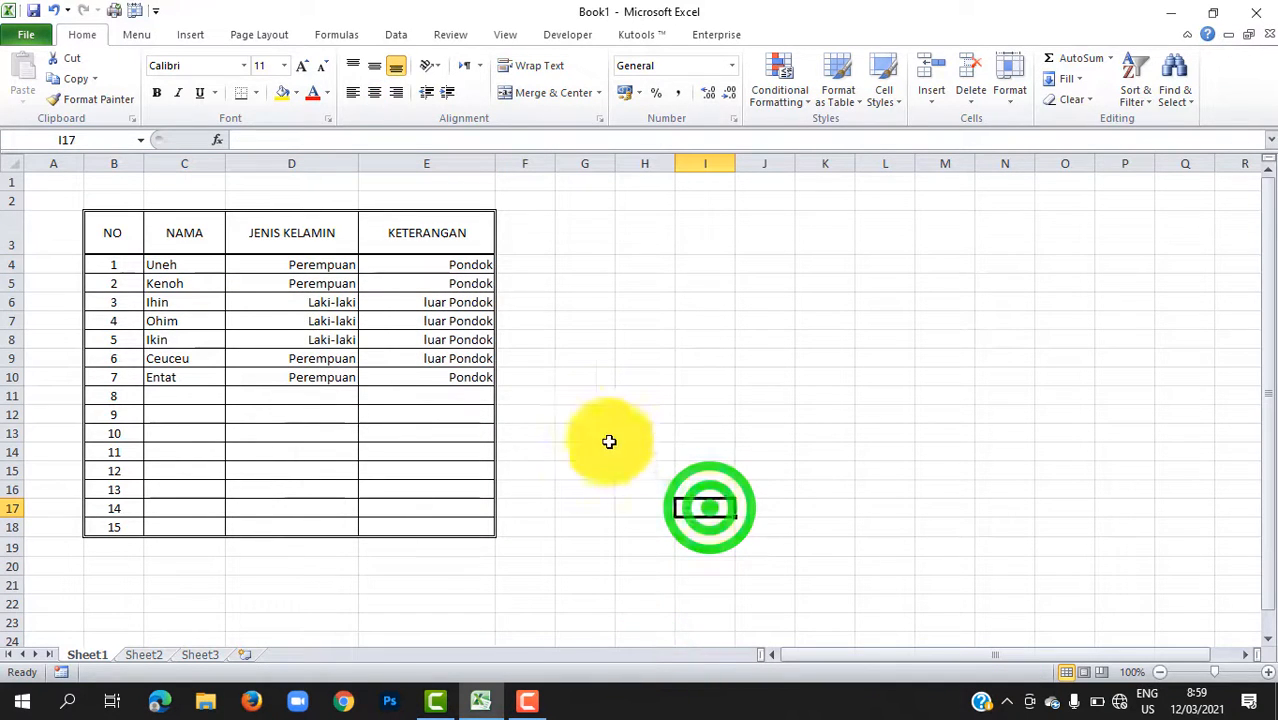
Fill the header row (B3:E3) with a light olive green theme color.
{"action": "left_click_drag", "start_coordinate": [125, 240], "coordinate": [387, 238]}
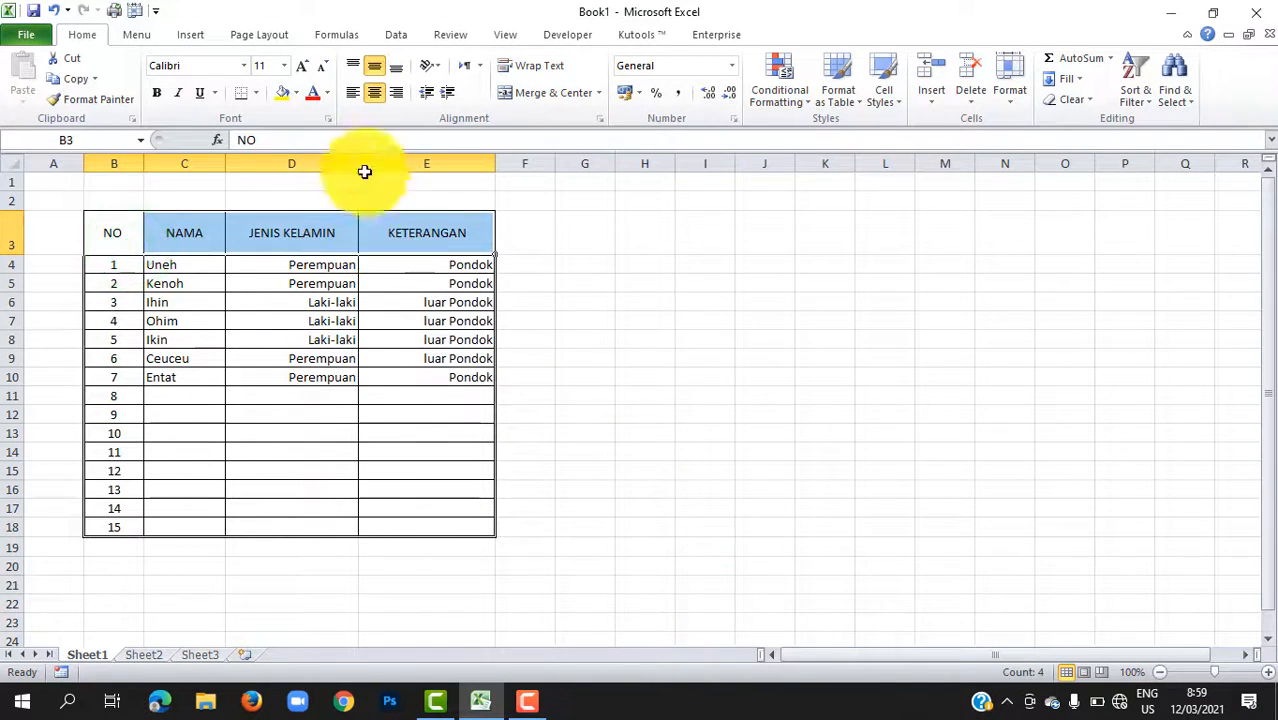
{"action": "left_click", "coordinate": [299, 94]}
{"action": "left_click", "coordinate": [374, 167]}
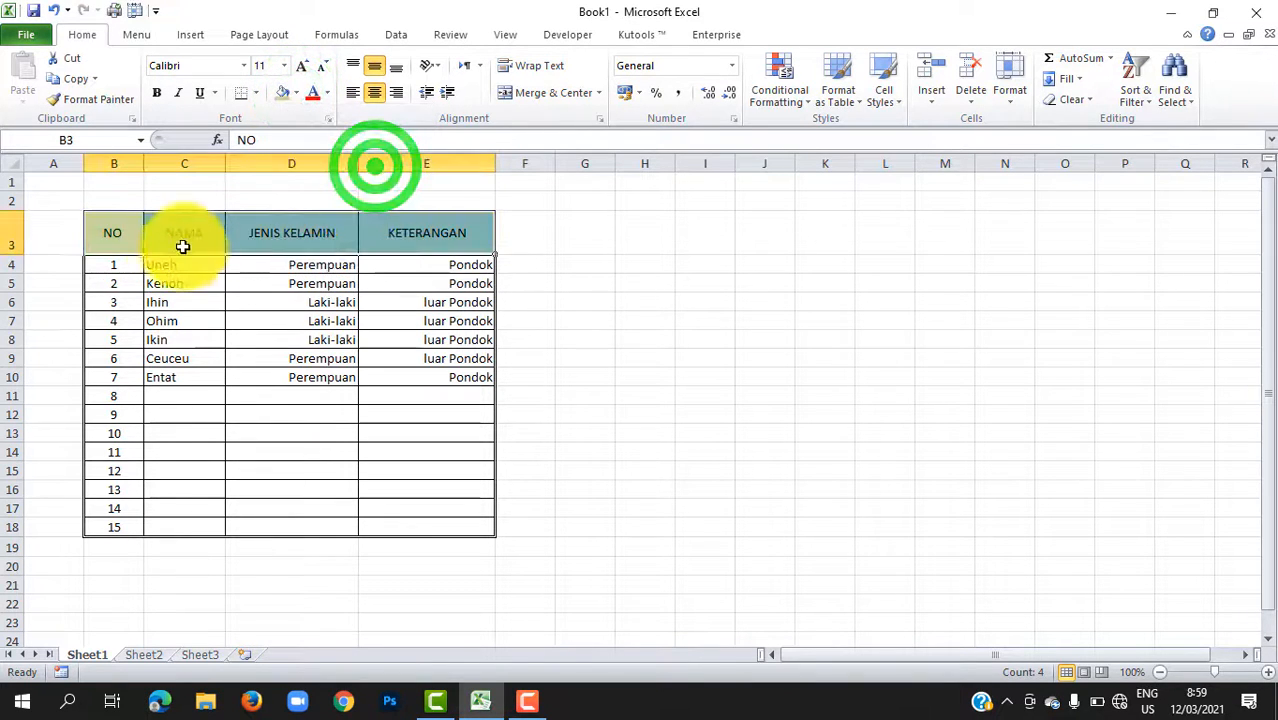
Fill the table body, numbers 1 to 15 (B4:E18), with a paler olive green shade than the header.
{"action": "left_click_drag", "start_coordinate": [132, 262], "coordinate": [448, 527]}
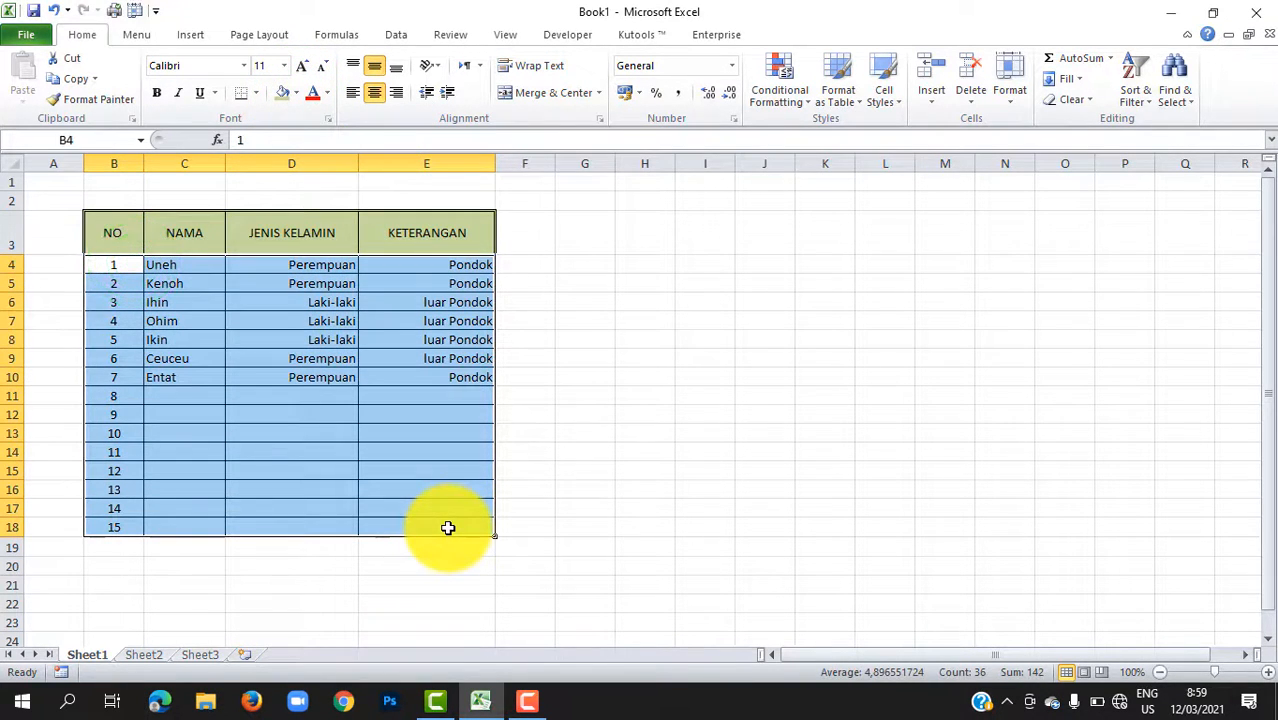
{"action": "left_click", "coordinate": [296, 92]}
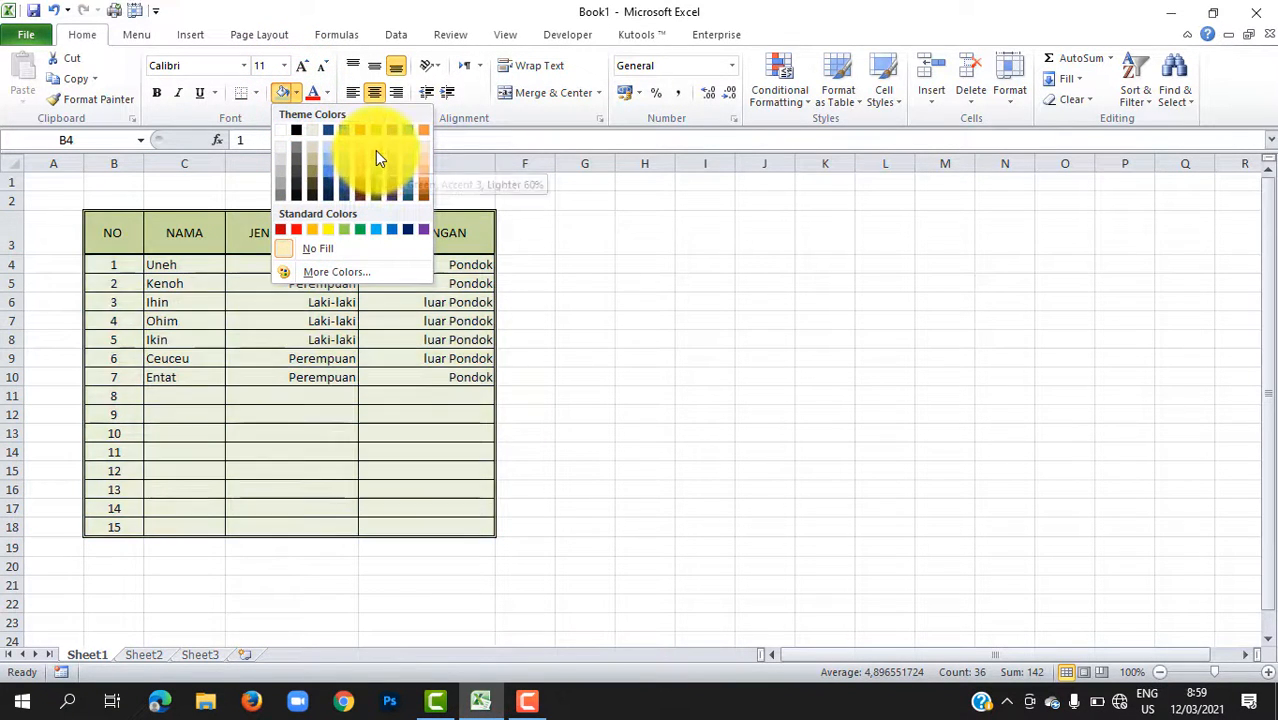
{"action": "left_click", "coordinate": [375, 150]}
{"action": "left_click", "coordinate": [626, 356]}
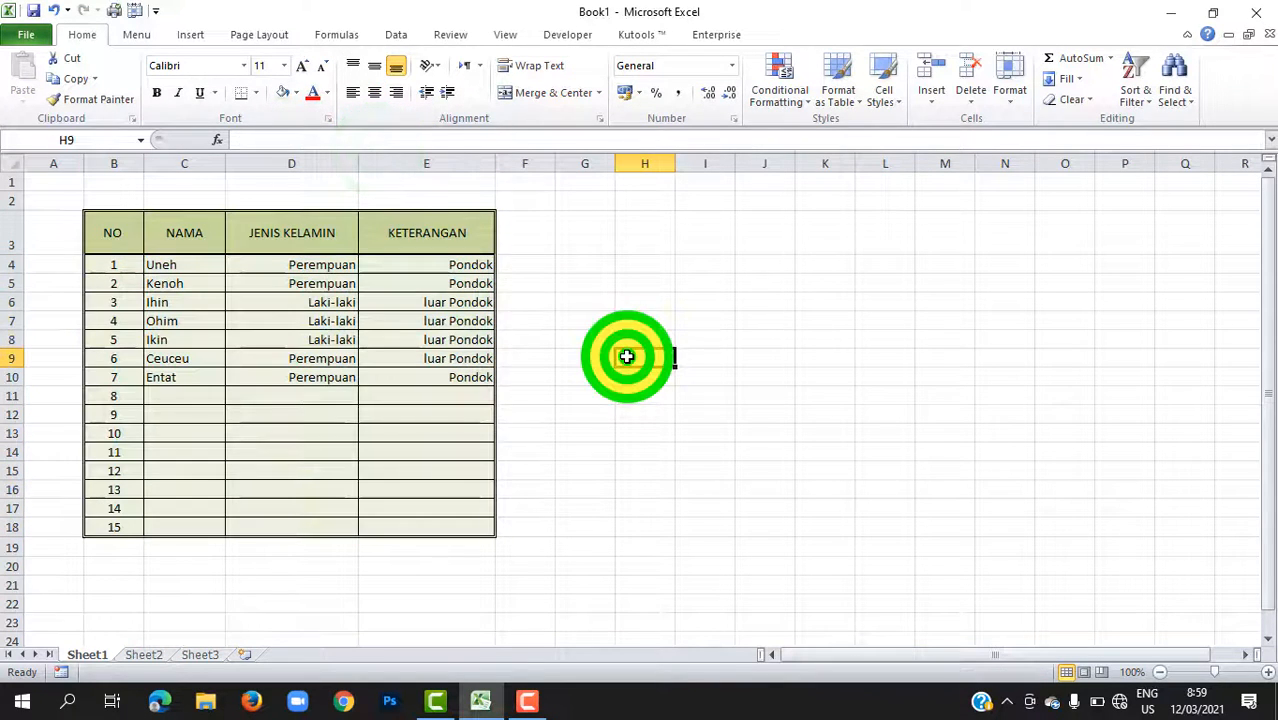
Left-align the JENIS KELAMIN and KETERANGAN entries for numbers 1 to 7 (D4:E10).
{"action": "left_click_drag", "start_coordinate": [287, 263], "coordinate": [382, 371]}
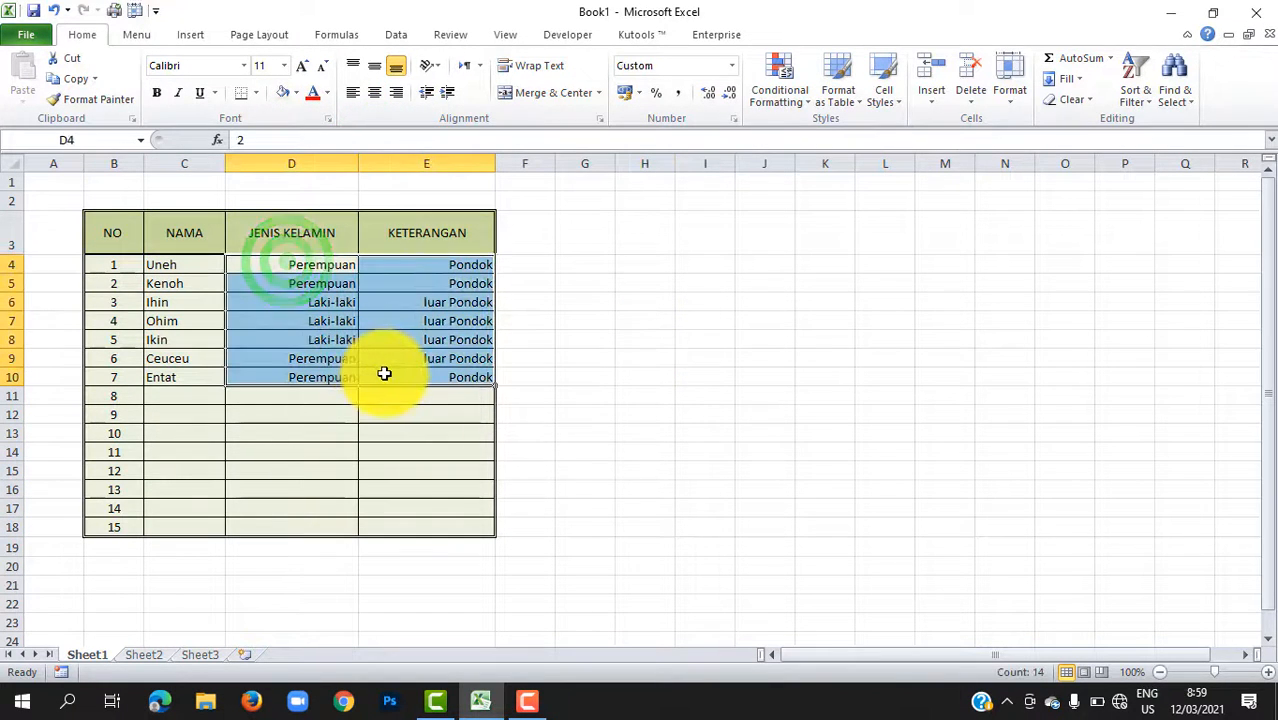
{"action": "left_click", "coordinate": [355, 97]}
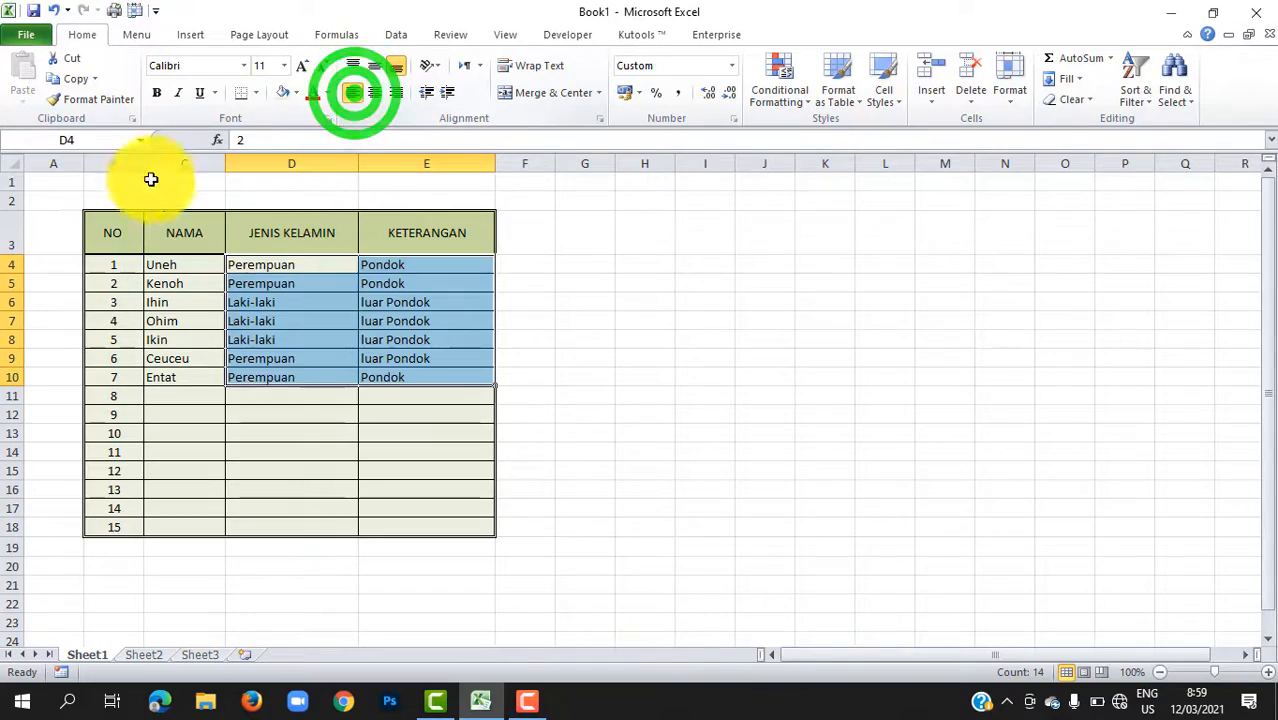
{"action": "left_click", "coordinate": [125, 196]}
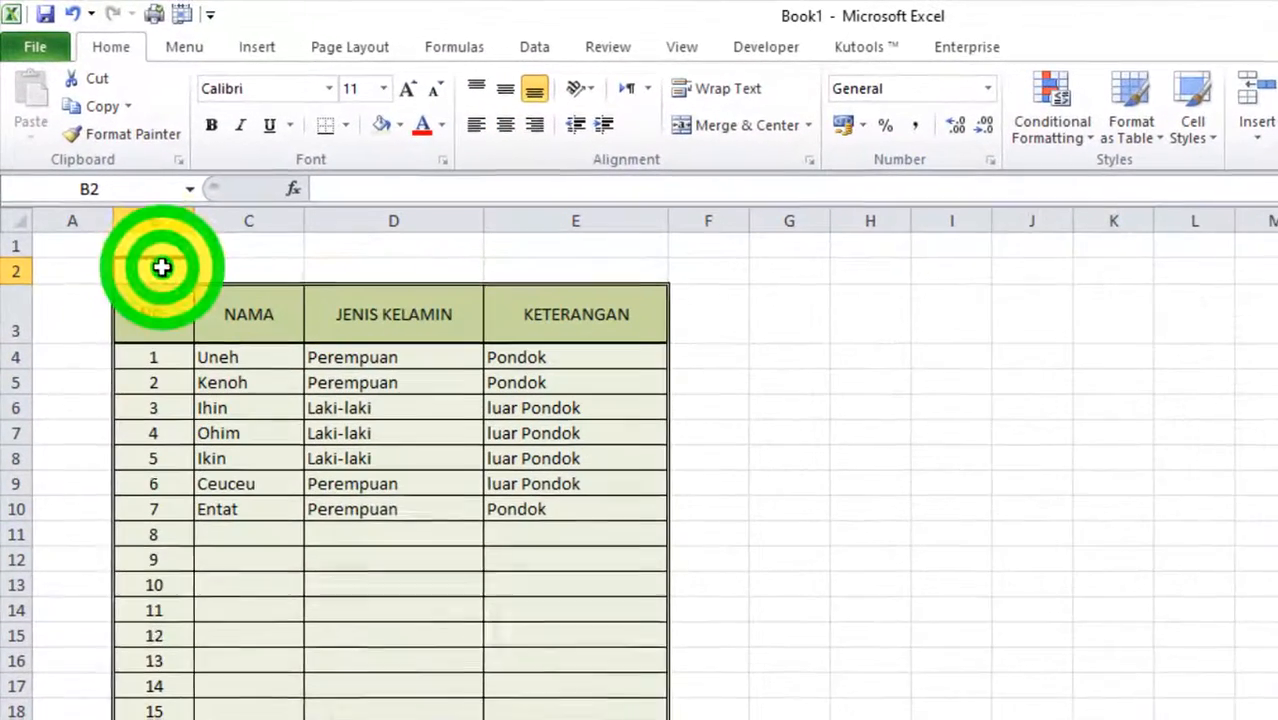
Enter the title DAFTAR SISWA in B1 and merge and center it across the table's width (B1:E1).
{"action": "left_click", "coordinate": [162, 245]}
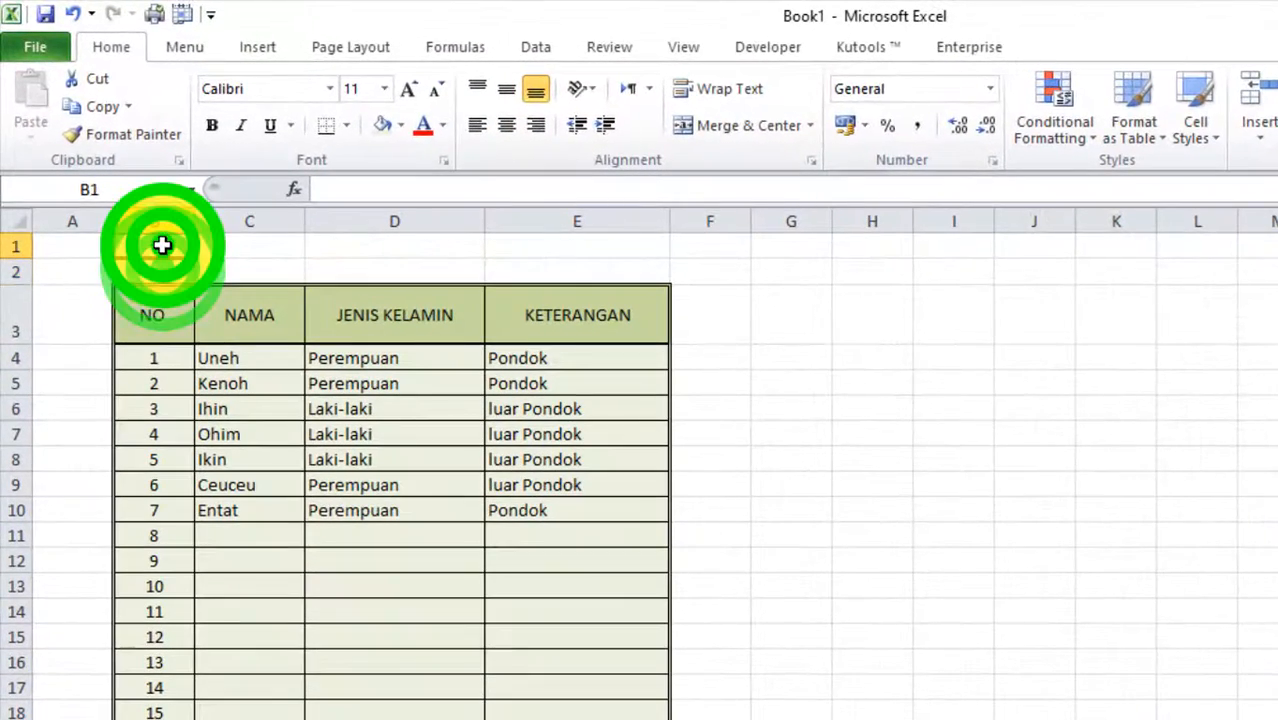
{"action": "type", "text": "DAFTRA"}
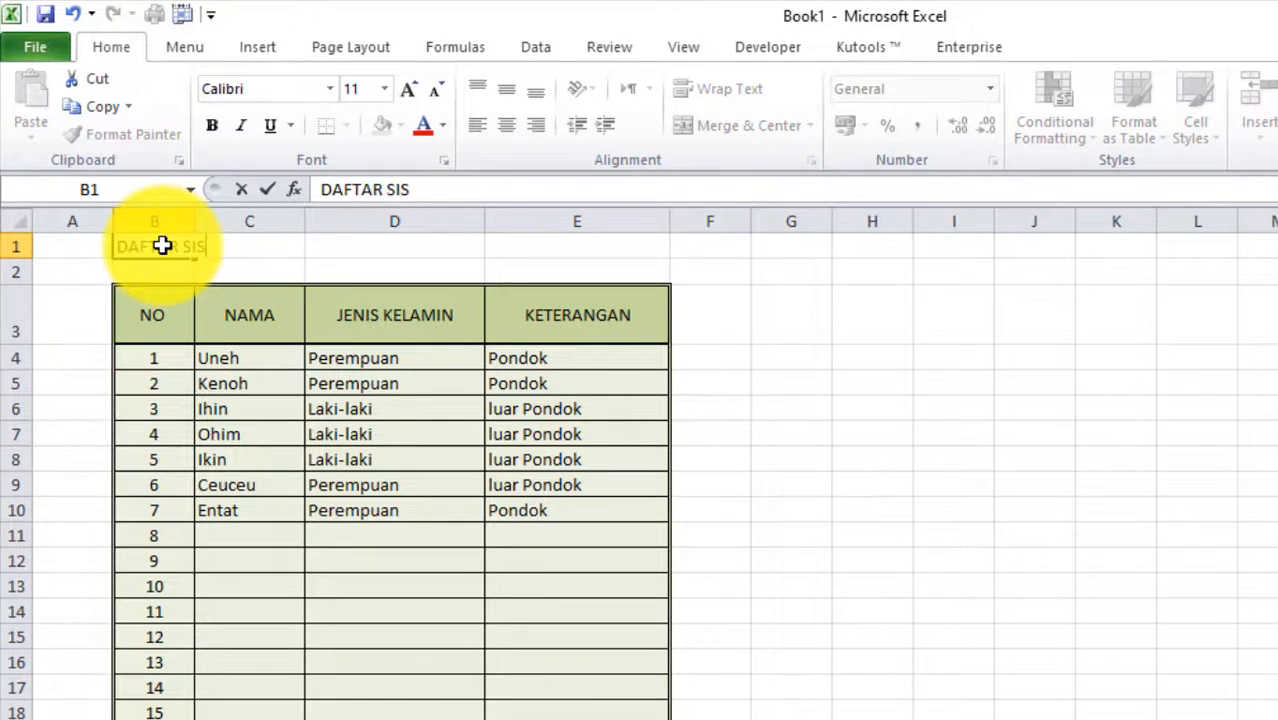
{"action": "type", "text": " SISWA"}
{"action": "key", "text": "Return"}
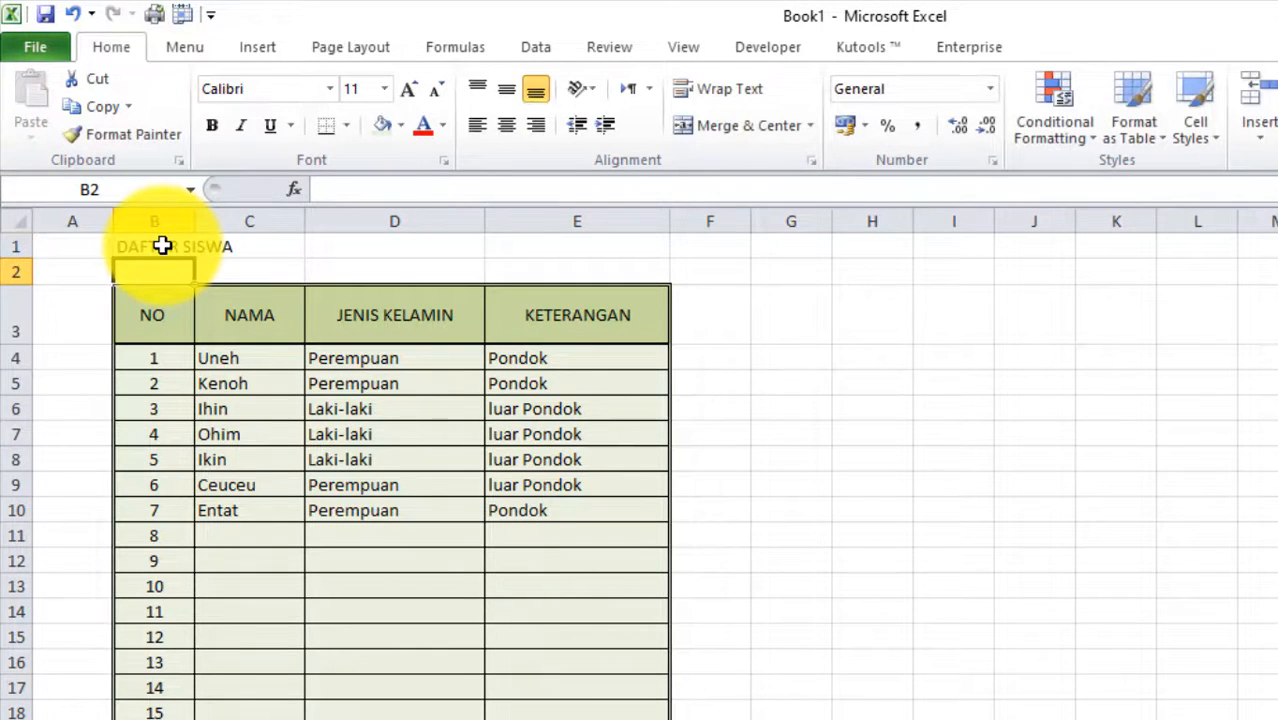
{"action": "left_click_drag", "start_coordinate": [162, 245], "coordinate": [592, 238]}
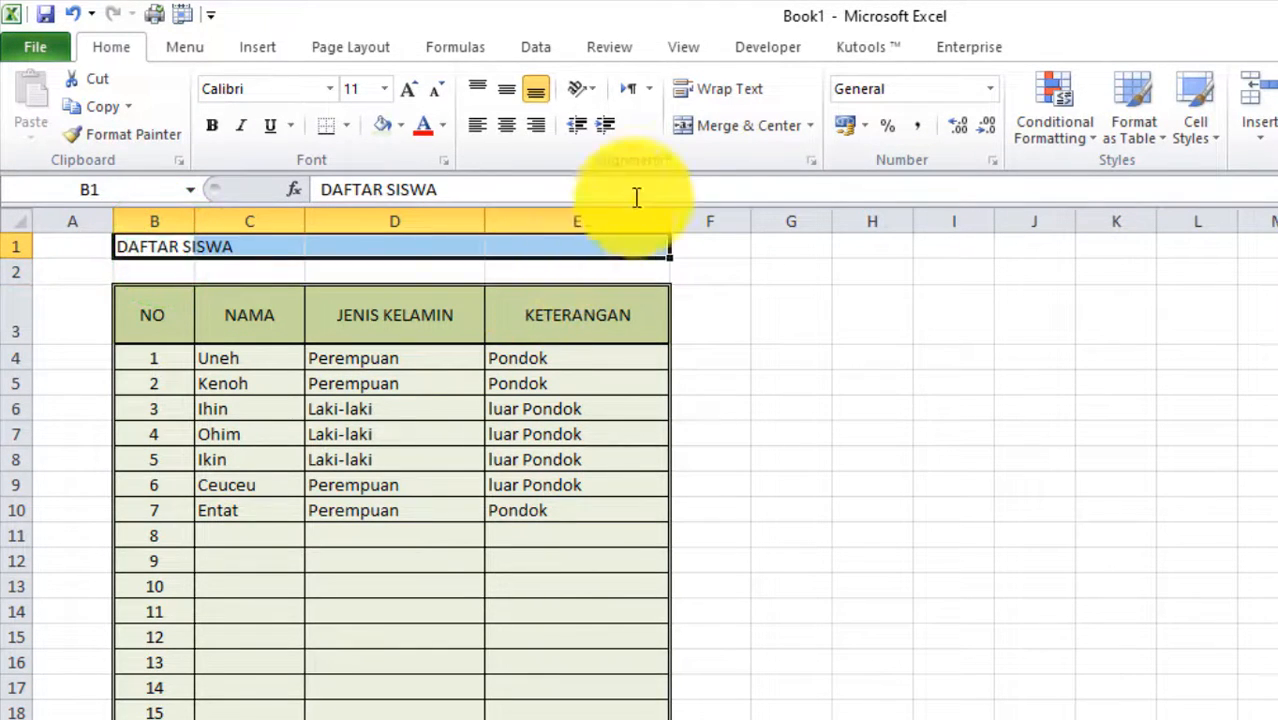
{"action": "left_click", "coordinate": [709, 128]}
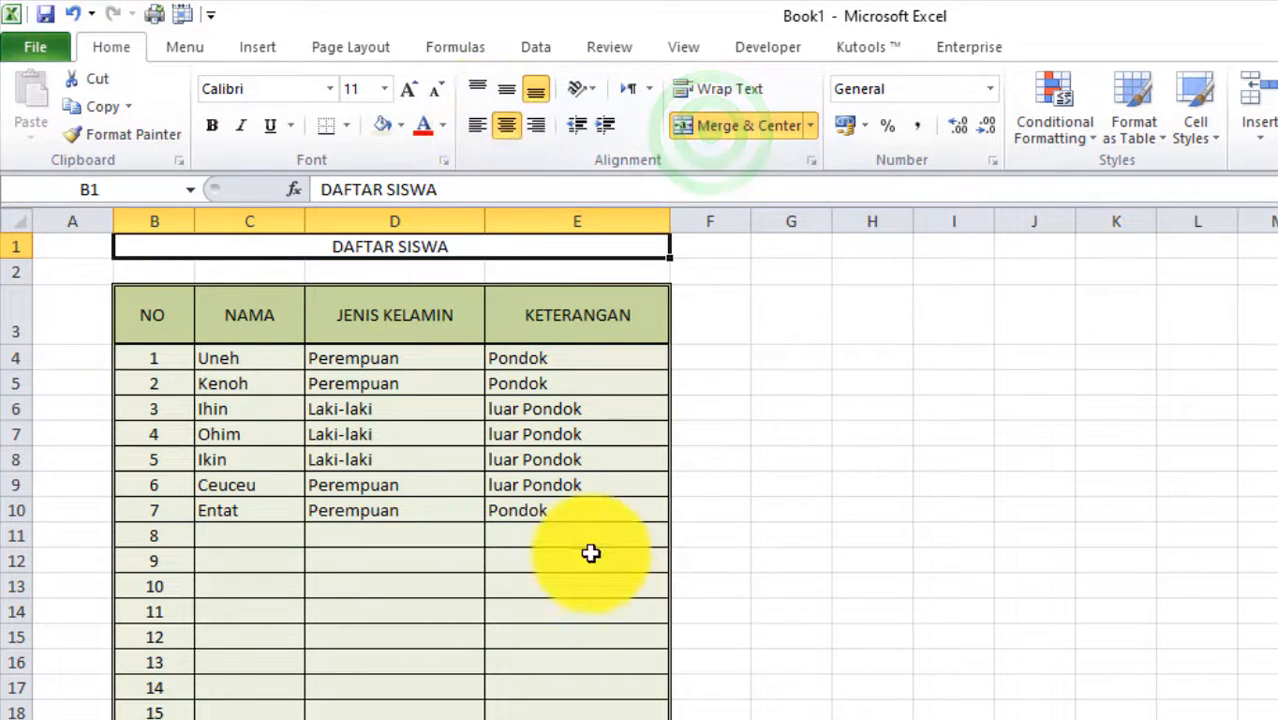